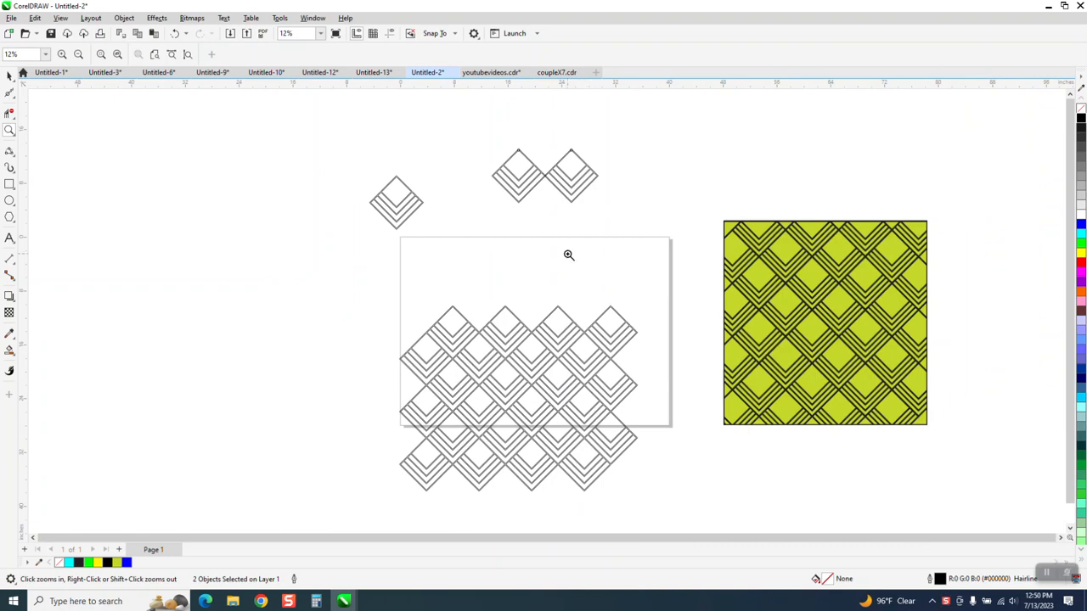
Examine closely how the corners of the two adjoining diamonds overlap.
{"action": "left_click_drag", "start_coordinate": [537, 169], "coordinate": [549, 181]}
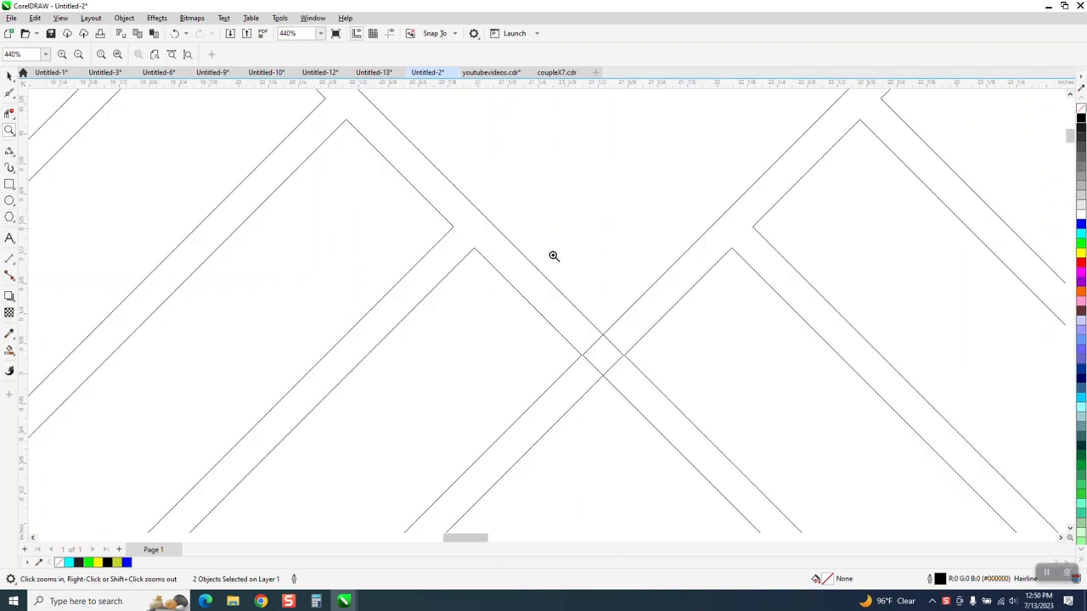
{"action": "left_click_drag", "start_coordinate": [568, 329], "coordinate": [655, 384]}
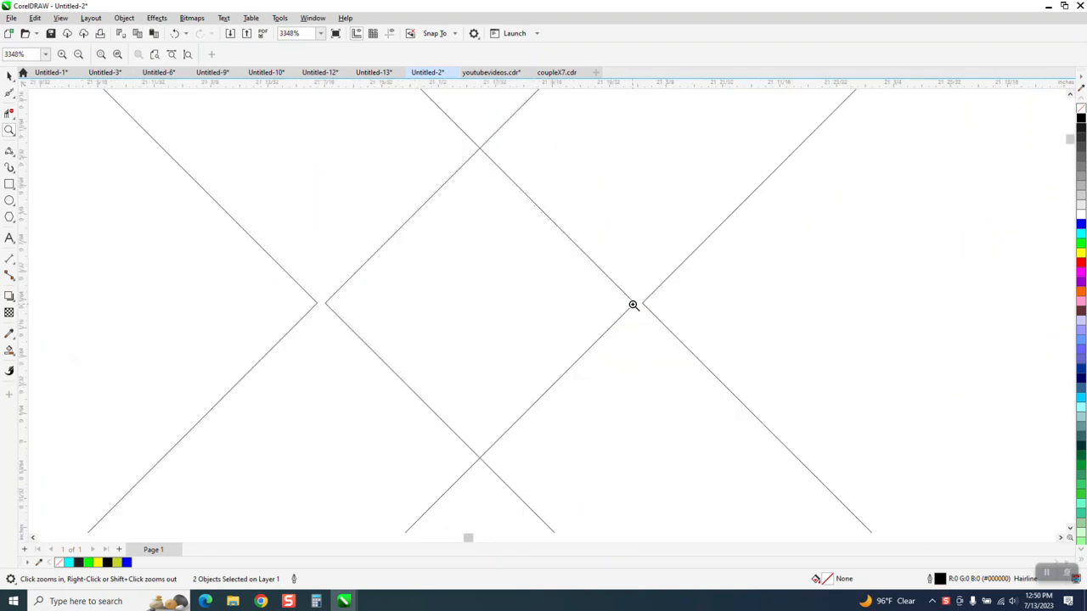
{"action": "scroll", "coordinate": [496, 308], "scroll_direction": "down", "scroll_amount": 3}
{"action": "scroll", "coordinate": [782, 288], "scroll_direction": "down", "scroll_amount": 5}
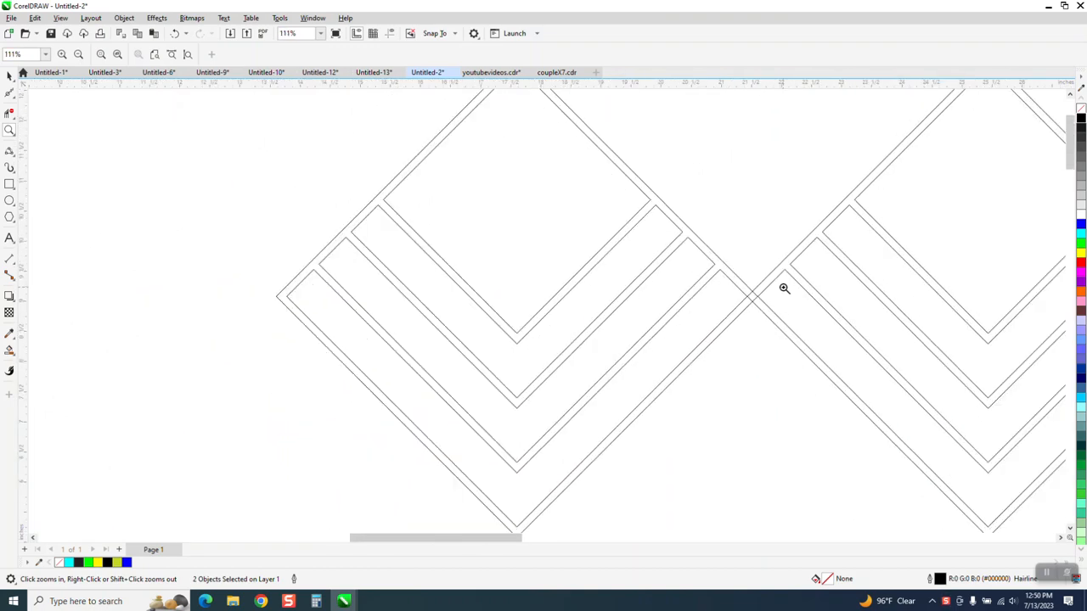
Add a horizontal dimension between the inner and outer left corners of the standalone diamond.
{"action": "left_click", "coordinate": [9, 75]}
{"action": "left_click_drag", "start_coordinate": [348, 311], "coordinate": [255, 188]}
{"action": "left_click", "coordinate": [9, 130]}
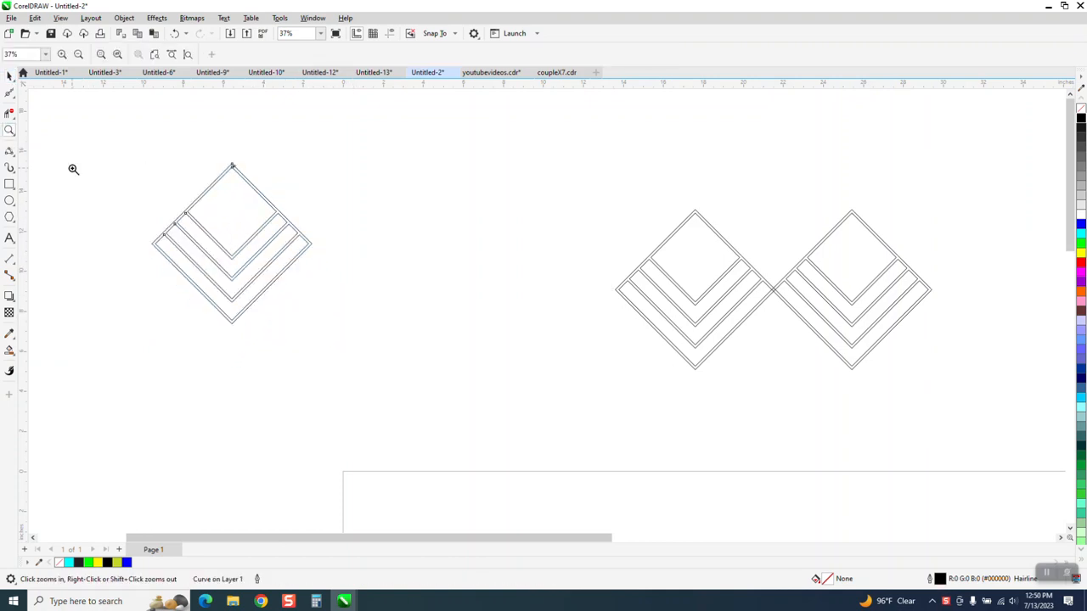
{"action": "left_click_drag", "start_coordinate": [213, 247], "coordinate": [413, 338]}
{"action": "left_click", "coordinate": [9, 78]}
{"action": "key", "text": "space"}
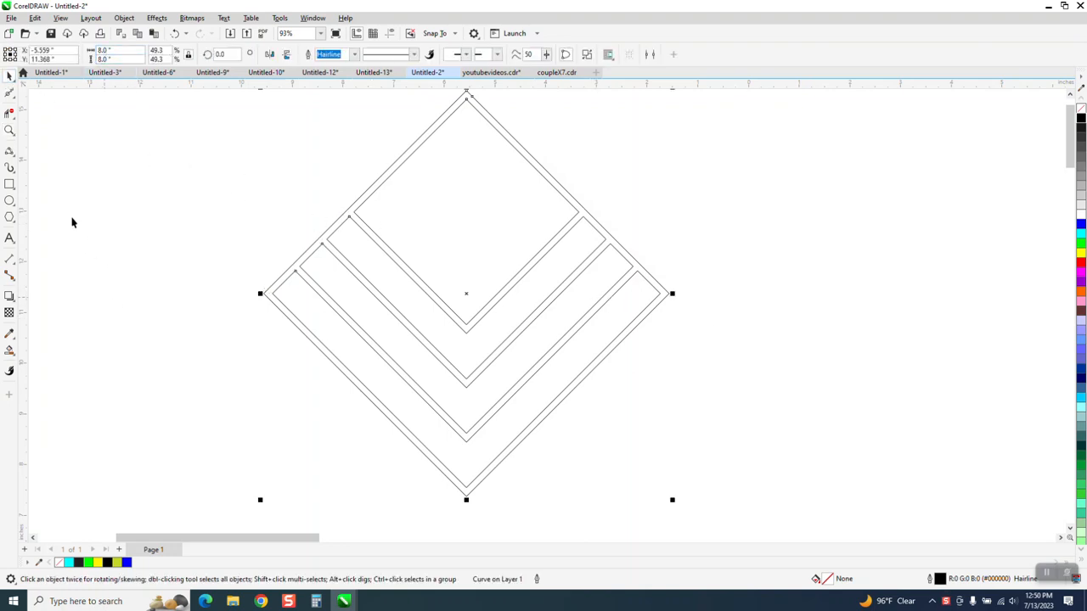
{"action": "left_click", "coordinate": [9, 130]}
{"action": "left_click_drag", "start_coordinate": [230, 262], "coordinate": [328, 337]}
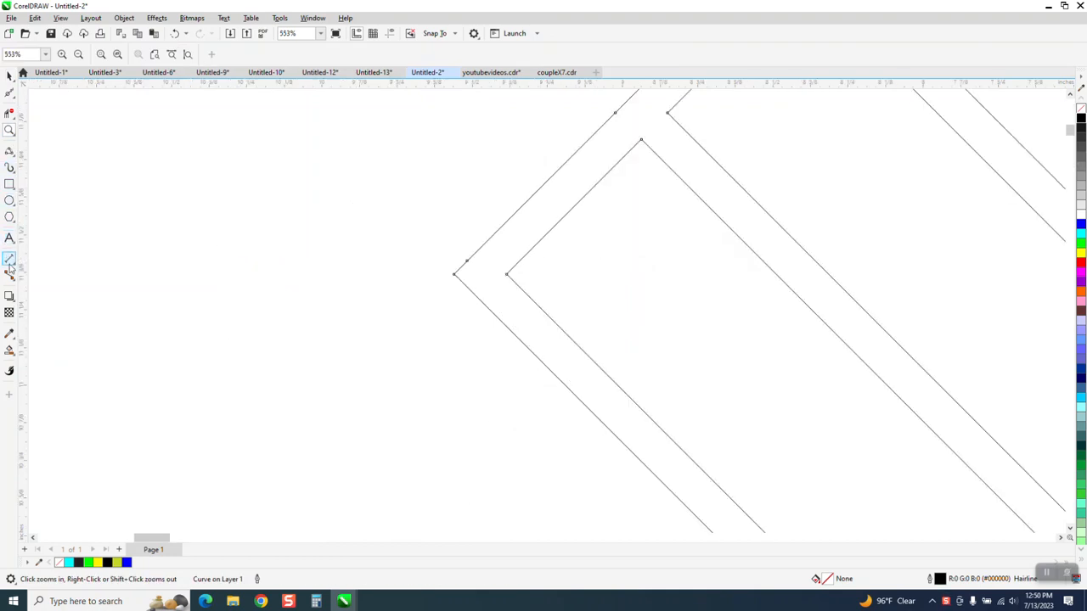
{"action": "left_click", "coordinate": [17, 268]}
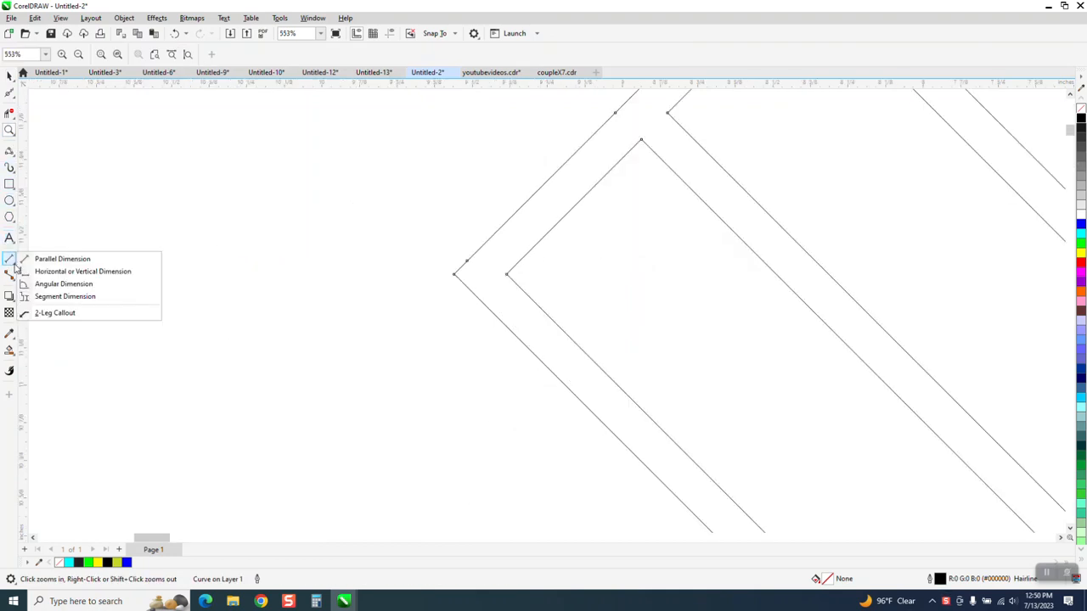
{"action": "left_click", "coordinate": [38, 271]}
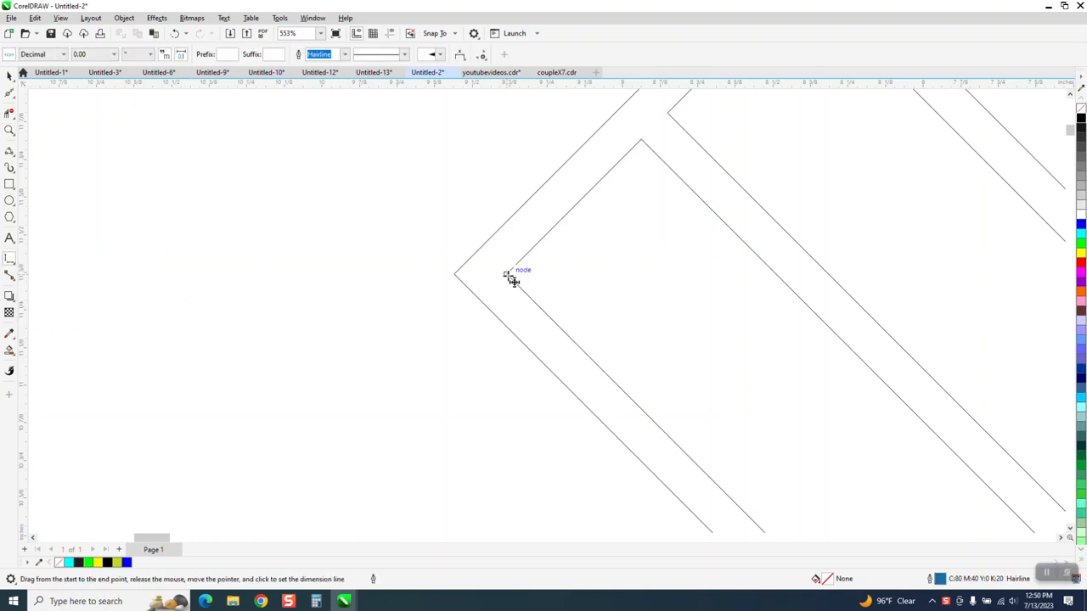
{"action": "left_click_drag", "start_coordinate": [507, 274], "coordinate": [459, 274]}
{"action": "left_click", "coordinate": [456, 273]}
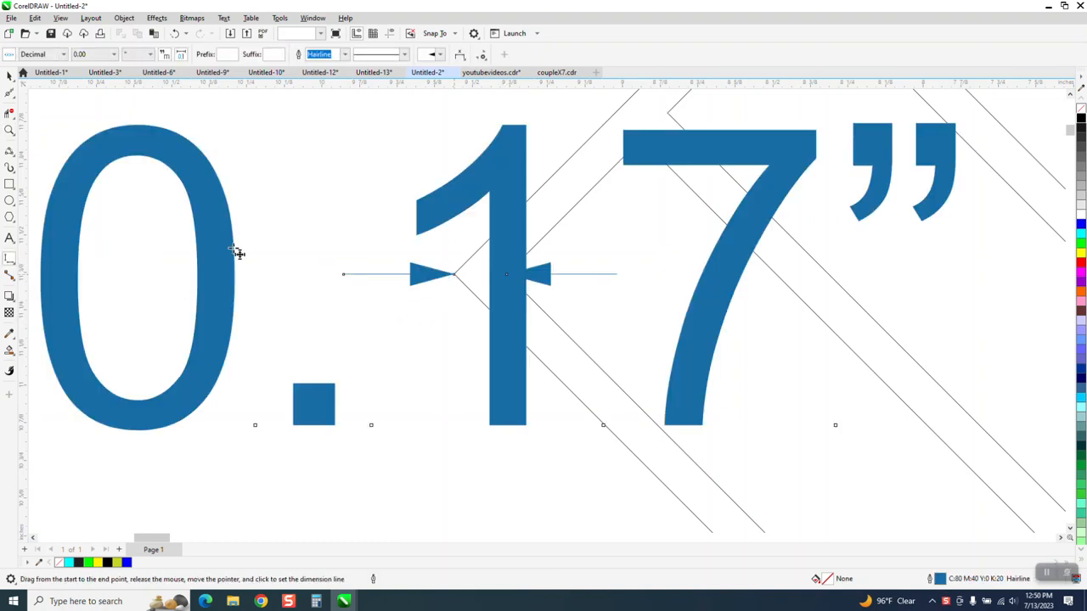
Try to change the dimension's precision to 0.0000, and delete the dimension from the diamond's corner.
{"action": "left_click", "coordinate": [9, 76]}
{"action": "scroll", "coordinate": [231, 228], "scroll_direction": "down", "scroll_amount": 1}
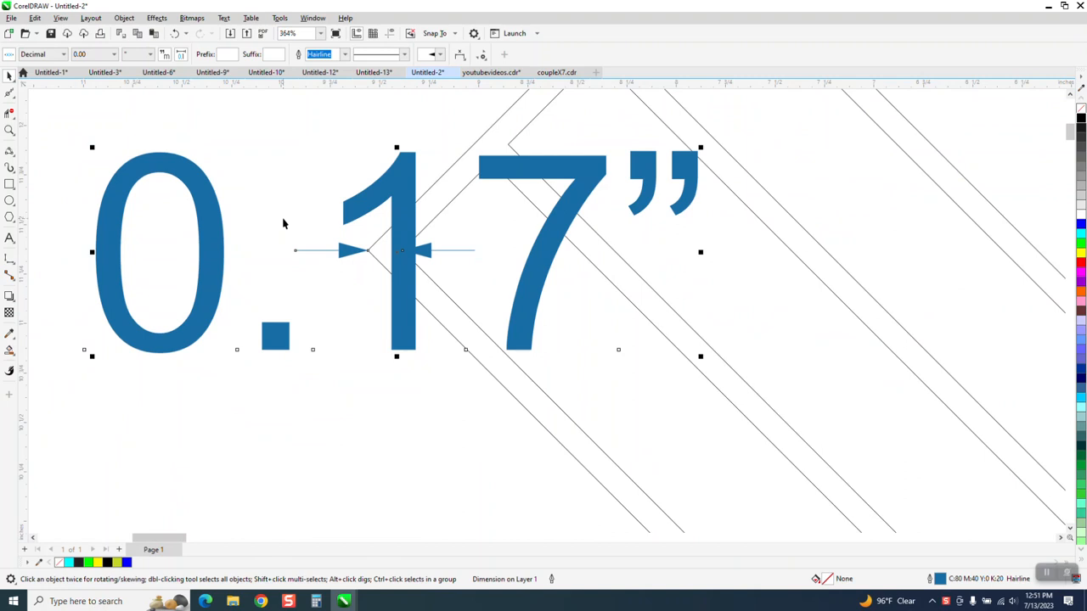
{"action": "left_click", "coordinate": [315, 149]}
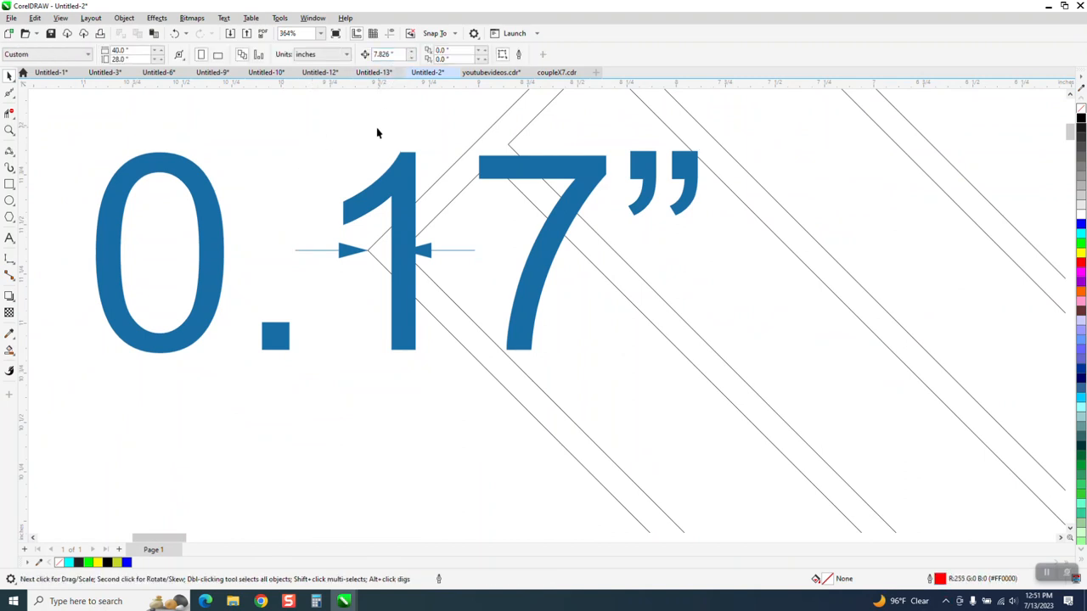
{"action": "scroll", "coordinate": [412, 346], "scroll_direction": "down", "scroll_amount": 1}
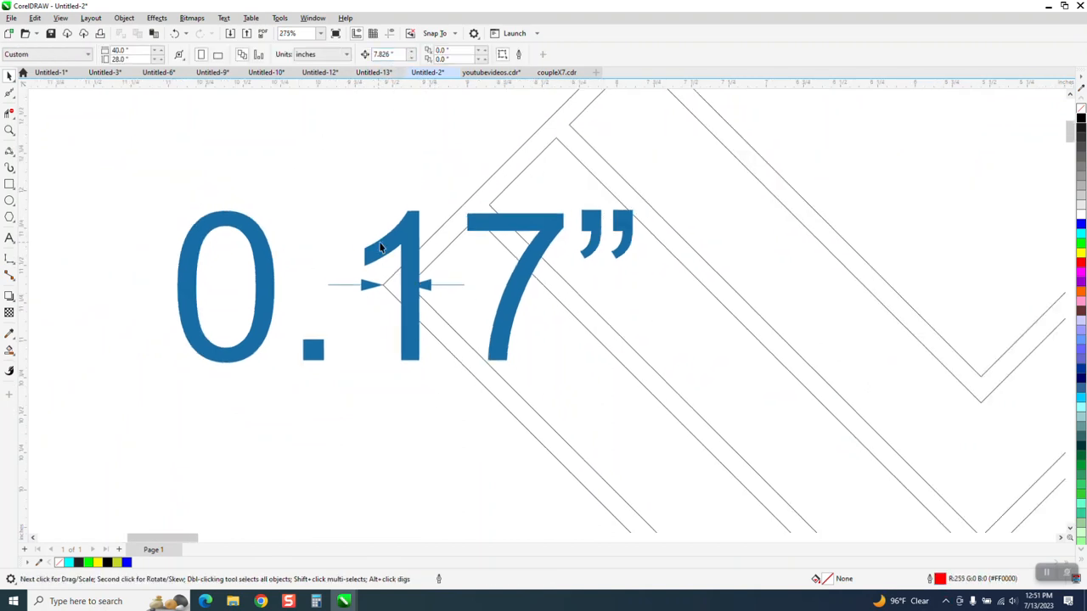
{"action": "left_click", "coordinate": [413, 243]}
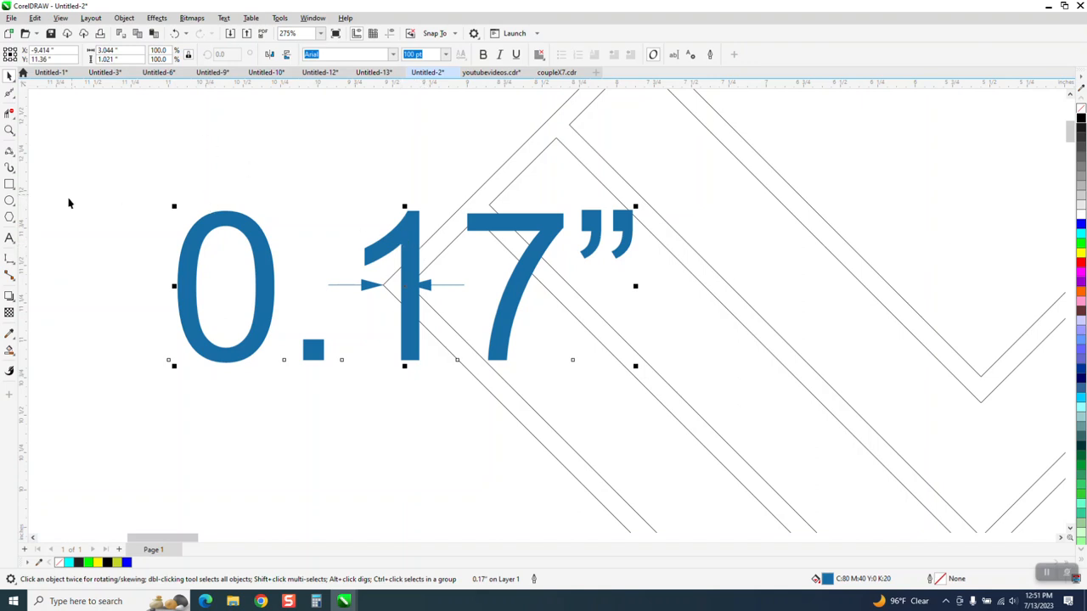
{"action": "left_click", "coordinate": [10, 258]}
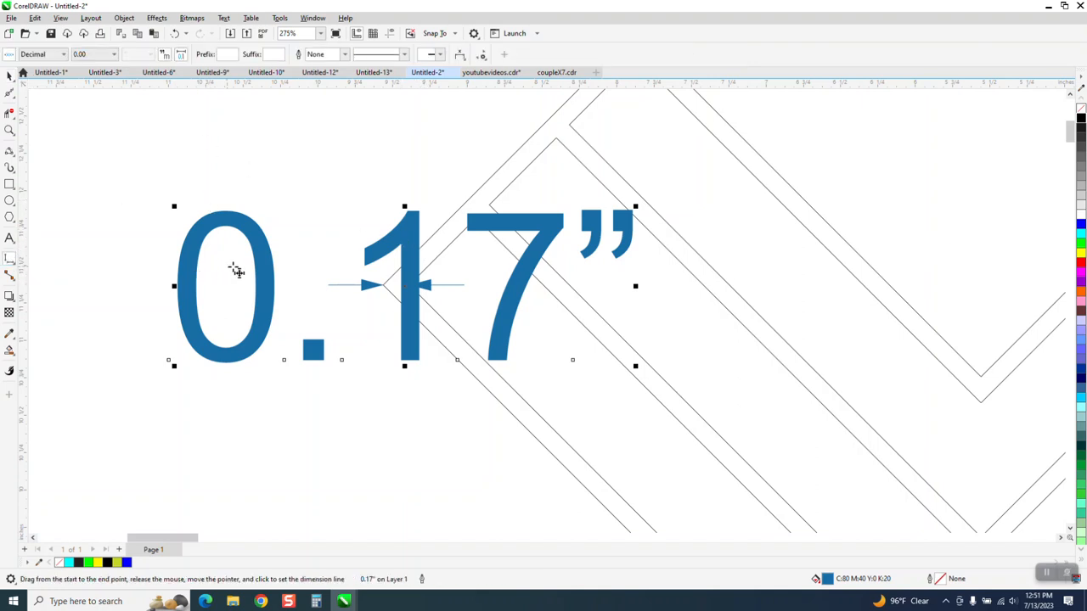
{"action": "left_click", "coordinate": [114, 55]}
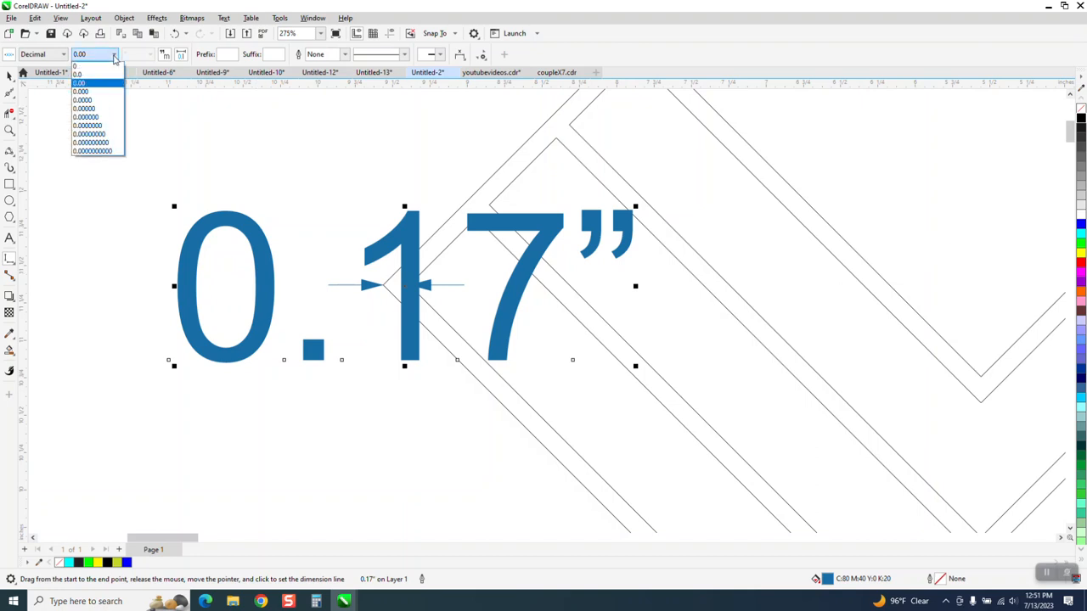
{"action": "left_click", "coordinate": [90, 101]}
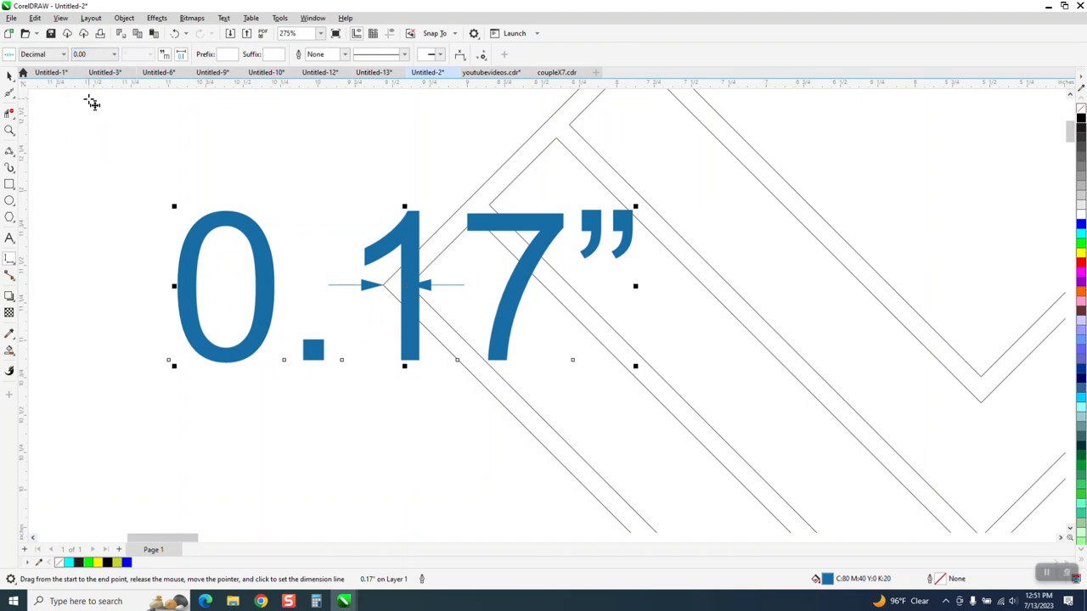
{"action": "left_click", "coordinate": [9, 76]}
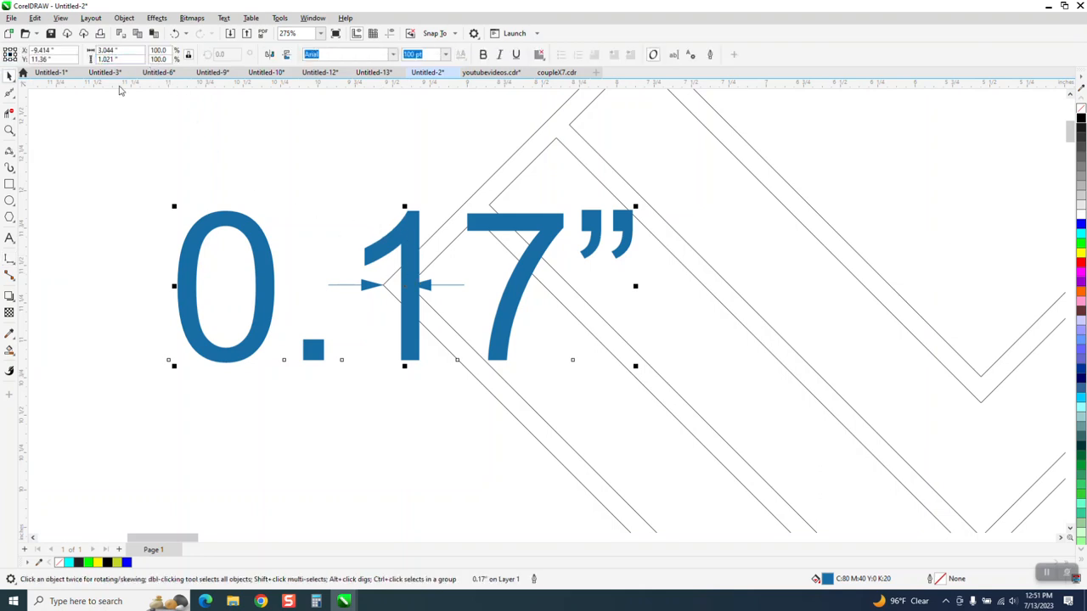
{"action": "left_click", "coordinate": [10, 261]}
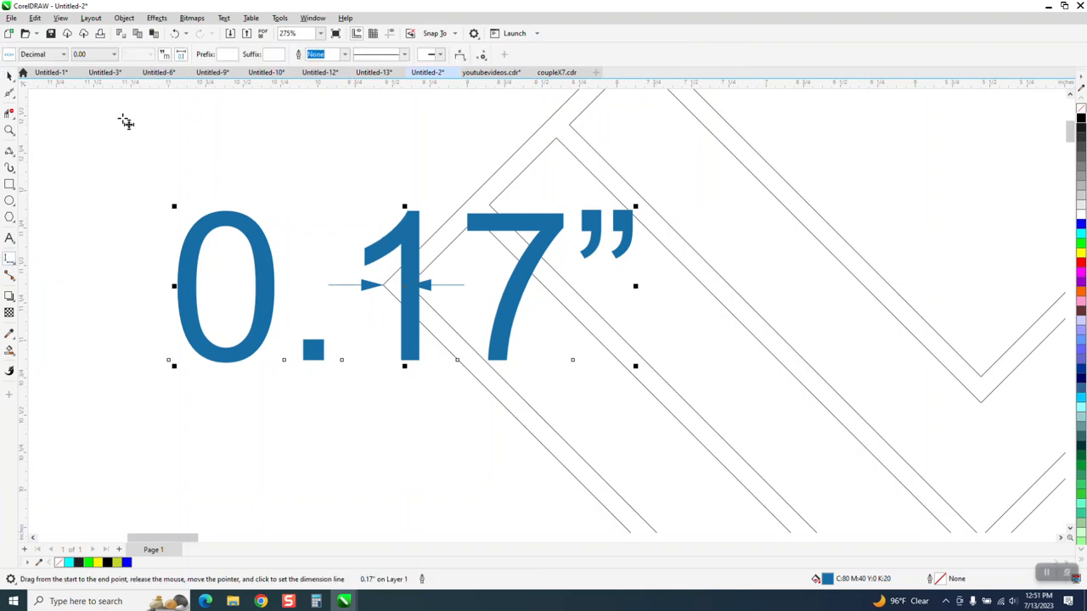
{"action": "left_click", "coordinate": [114, 53]}
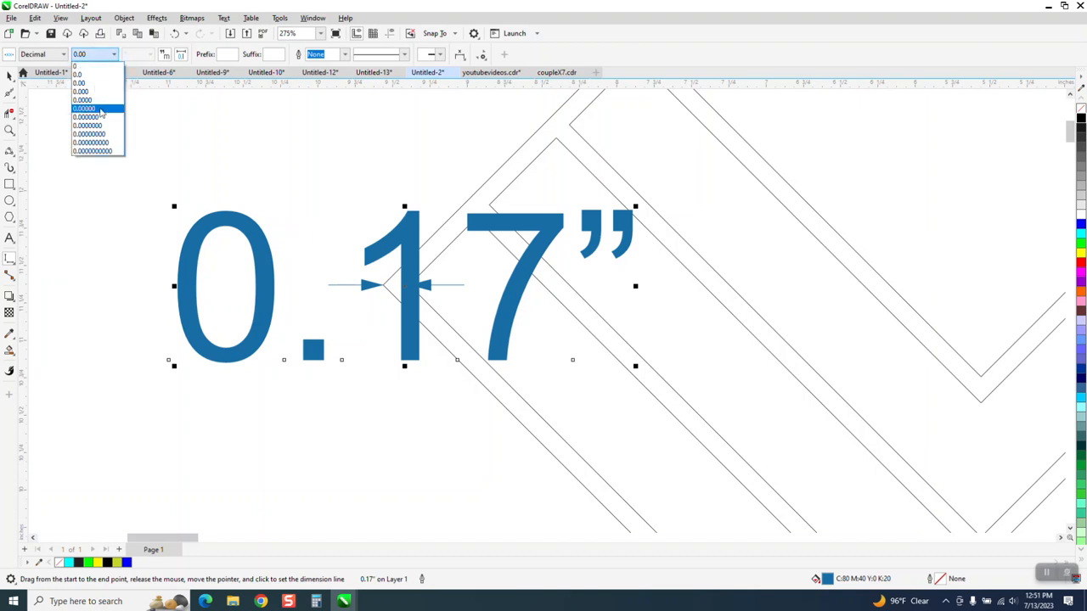
{"action": "left_click", "coordinate": [90, 101]}
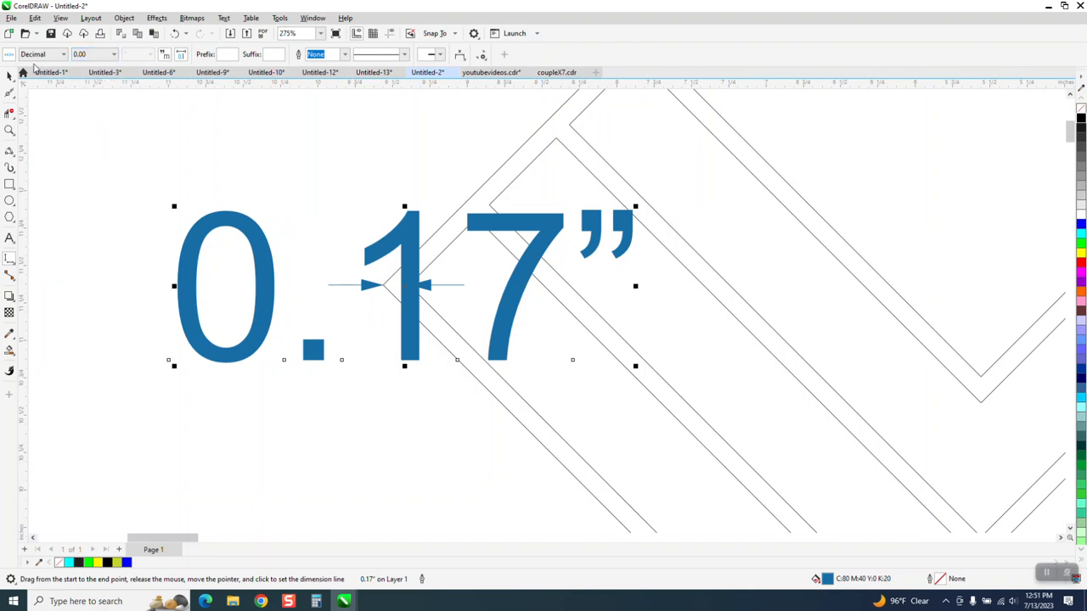
{"action": "left_click", "coordinate": [9, 79]}
{"action": "key", "text": "Delete"}
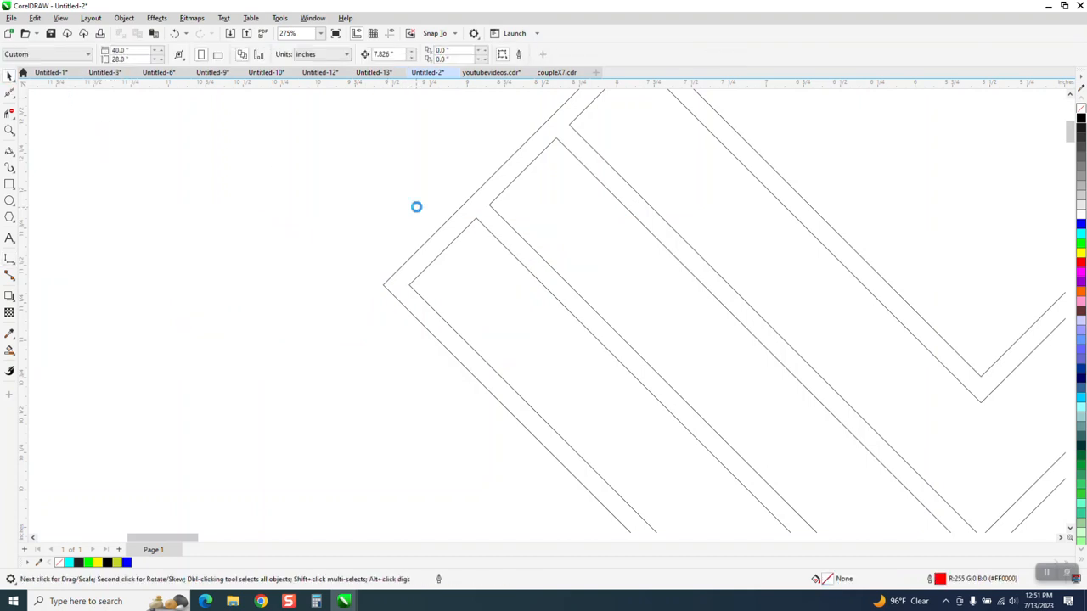
Measure the diamond's left corner border with a parallel dimension at 0.0000 precision, and delete that dimension.
{"action": "left_click", "coordinate": [16, 267]}
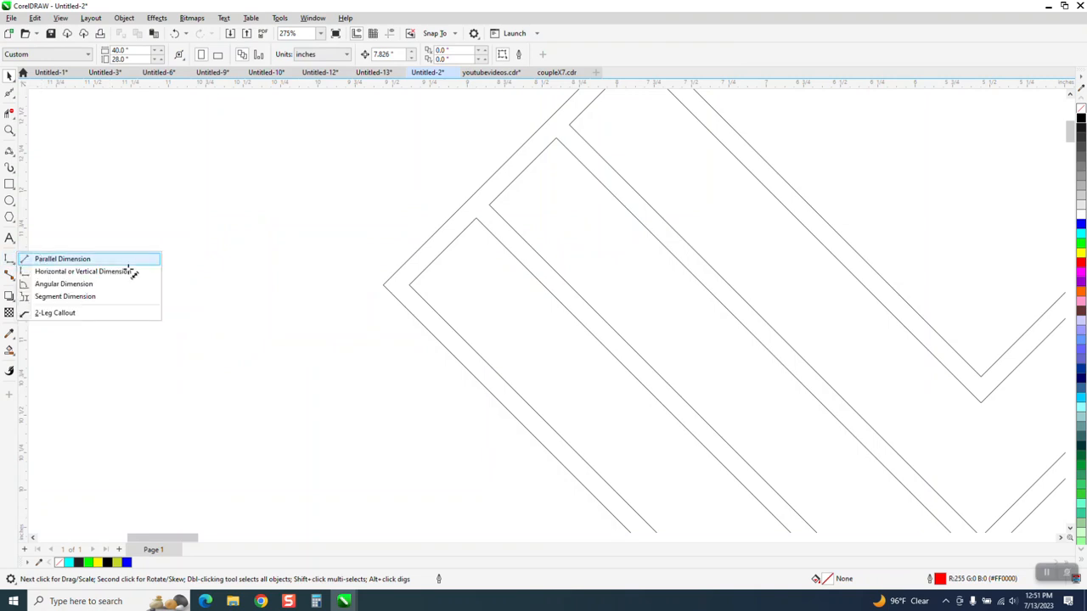
{"action": "left_click", "coordinate": [42, 256]}
{"action": "left_click_drag", "start_coordinate": [410, 286], "coordinate": [383, 285]}
{"action": "left_click", "coordinate": [372, 230]}
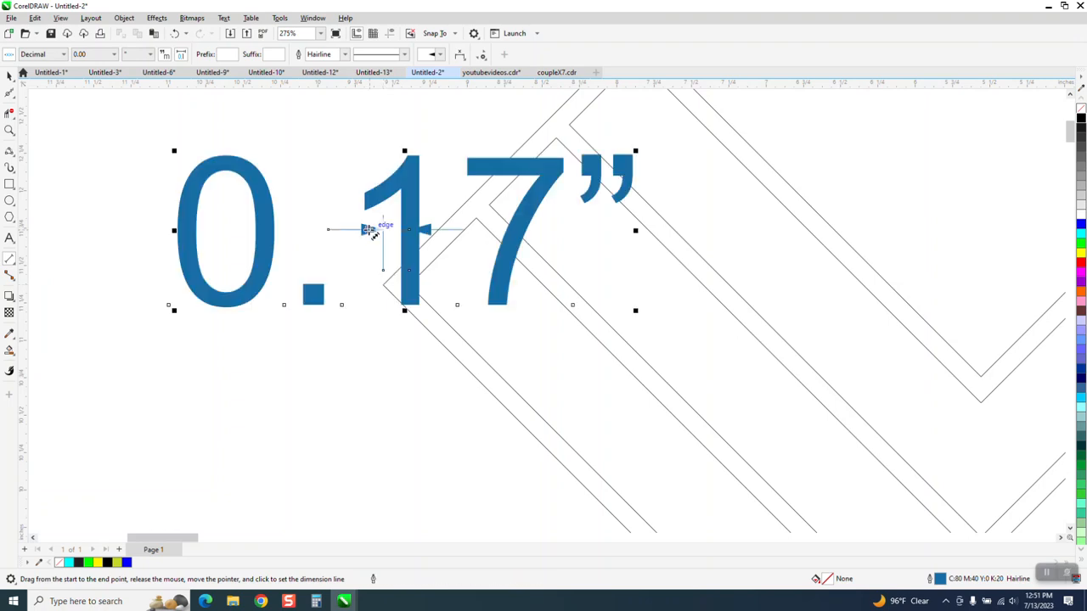
{"action": "left_click", "coordinate": [115, 55]}
{"action": "left_click", "coordinate": [93, 102]}
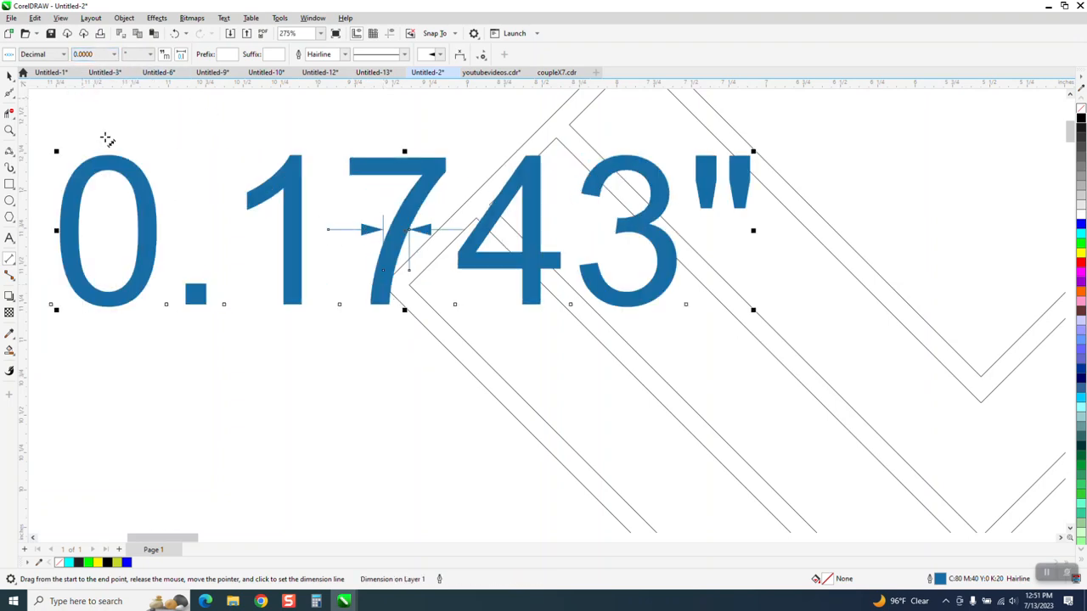
{"action": "scroll", "coordinate": [287, 332], "scroll_direction": "down", "scroll_amount": 2}
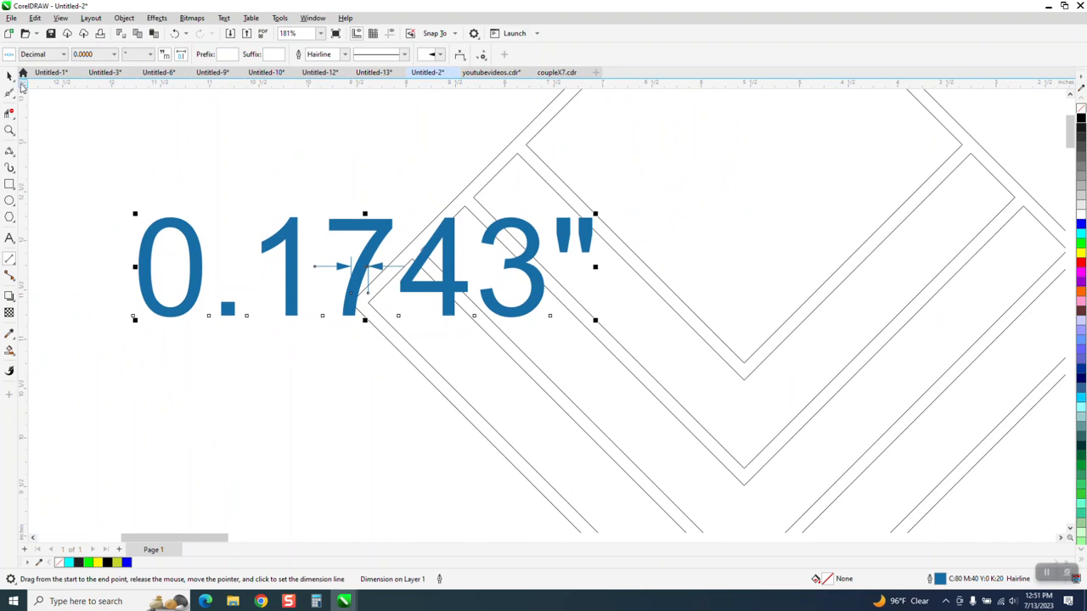
{"action": "left_click", "coordinate": [10, 77]}
{"action": "scroll", "coordinate": [247, 244], "scroll_direction": "down", "scroll_amount": 1}
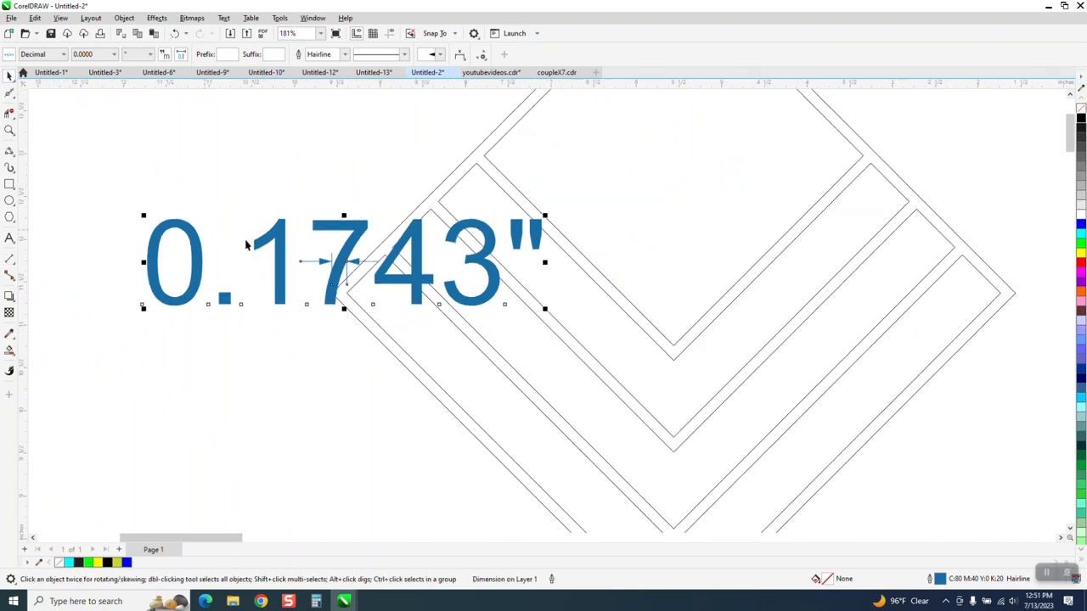
{"action": "key", "text": "Delete"}
{"action": "scroll", "coordinate": [381, 274], "scroll_direction": "down", "scroll_amount": 5}
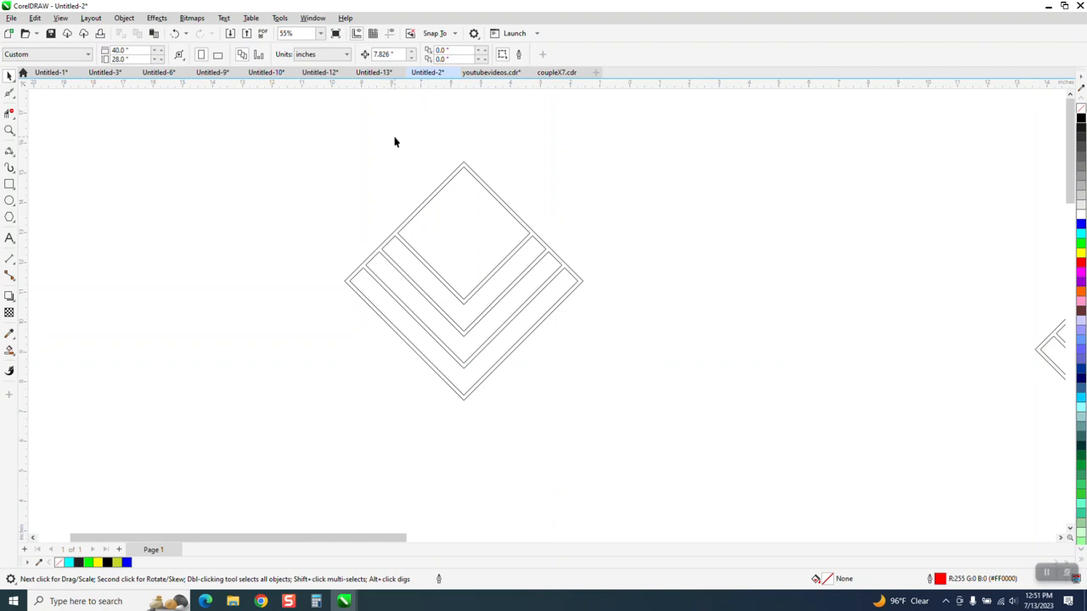
Set the nudge distance to 8-.1743 inches and place a copy of the standalone diamond that far to its right.
{"action": "left_click", "coordinate": [384, 54]}
{"action": "type", "text": "8-.1743"}
{"action": "key", "text": "Return"}
{"action": "left_click", "coordinate": [540, 244]}
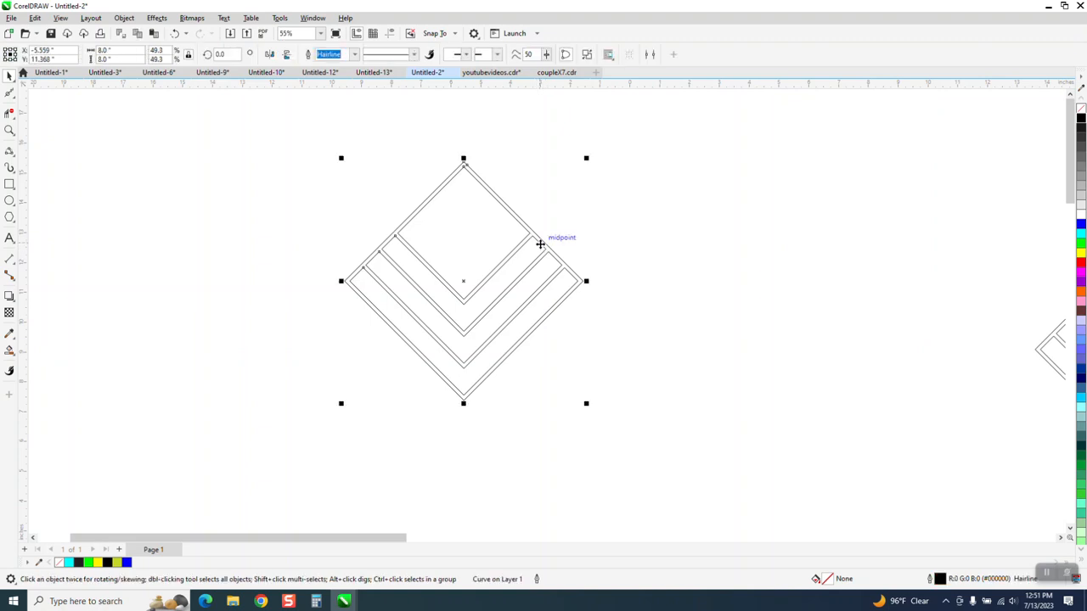
{"action": "key", "text": "ctrl+d"}
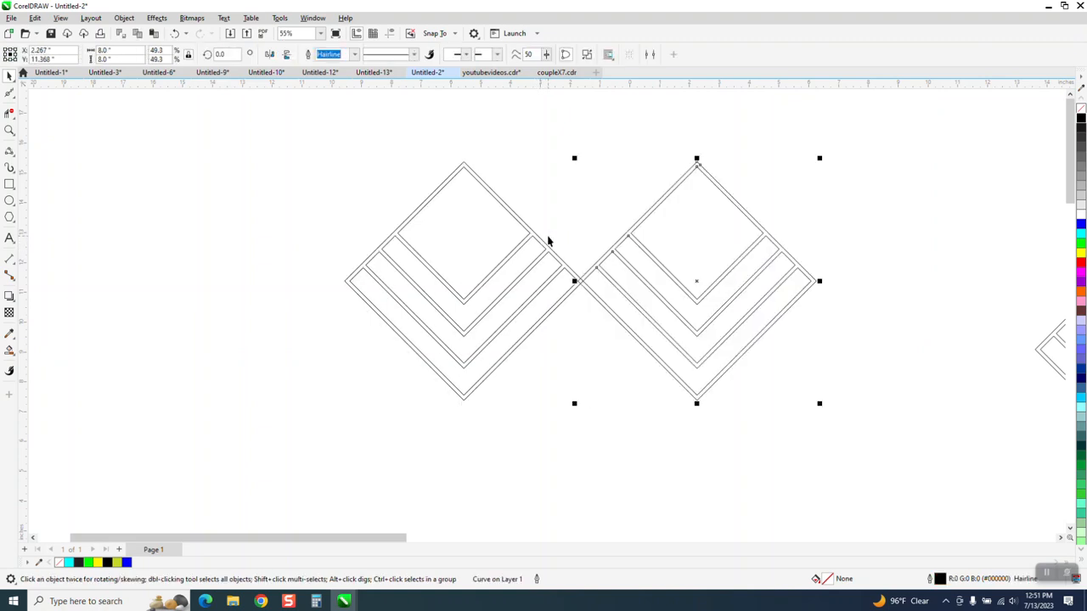
Check the overlap at the new joint and add a third diamond to the right at the same spacing.
{"action": "left_click", "coordinate": [10, 130]}
{"action": "left_click_drag", "start_coordinate": [572, 280], "coordinate": [591, 290]}
{"action": "scroll", "coordinate": [360, 209], "scroll_direction": "down", "scroll_amount": 6}
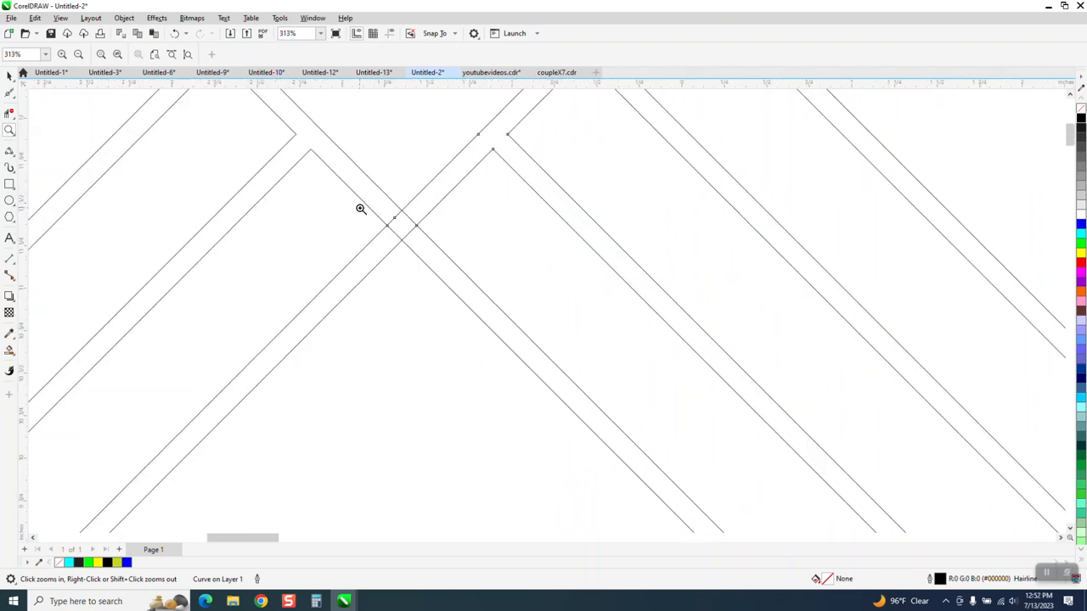
{"action": "scroll", "coordinate": [360, 209], "scroll_direction": "down", "scroll_amount": 5}
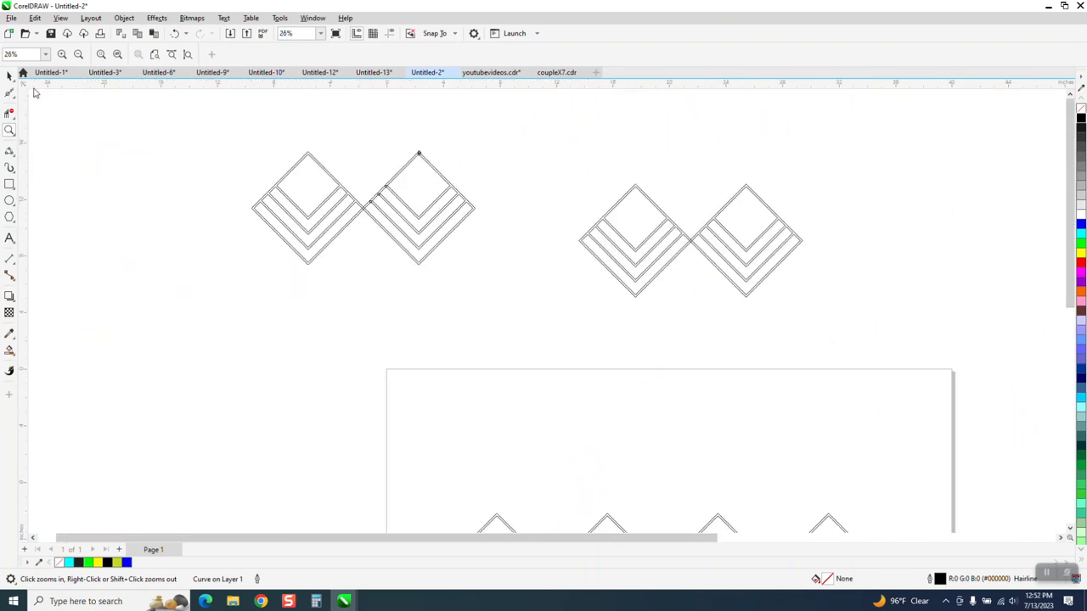
{"action": "left_click", "coordinate": [10, 76]}
{"action": "scroll", "coordinate": [340, 182], "scroll_direction": "down", "scroll_amount": 3}
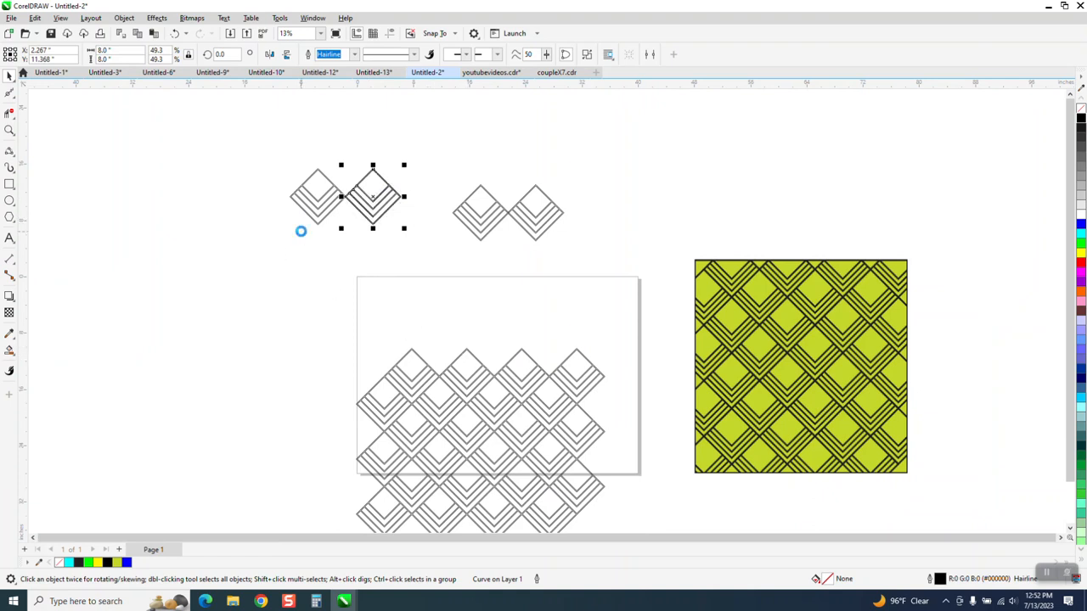
{"action": "key", "text": "ctrl+d"}
Move the older pair of diamonds to the right, clear of the new three-diamond row.
{"action": "left_click", "coordinate": [478, 217]}
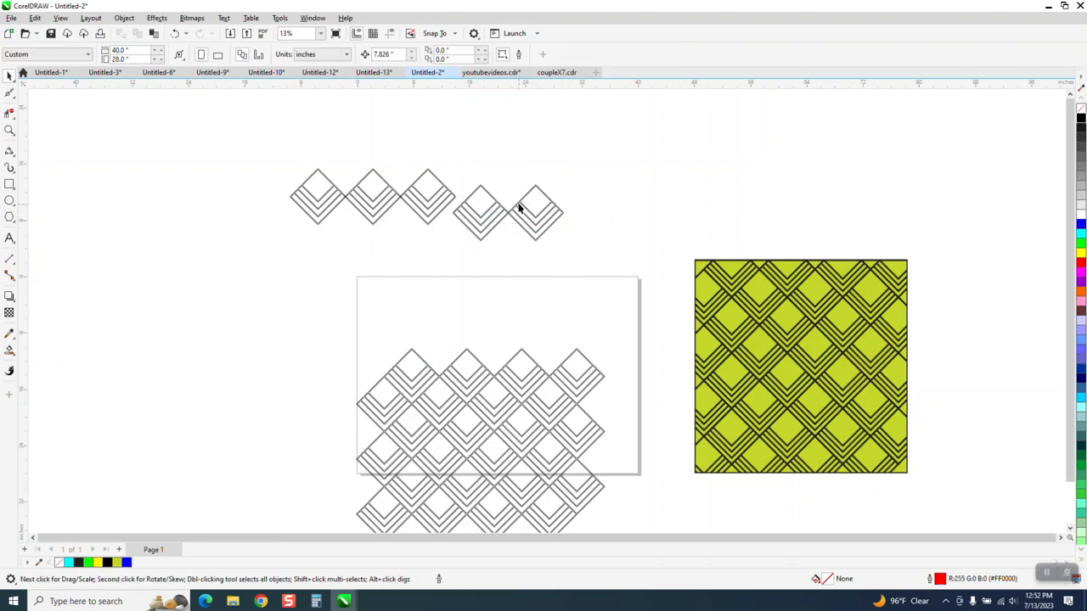
{"action": "left_click_drag", "start_coordinate": [598, 278], "coordinate": [598, 278]}
{"action": "left_click_drag", "start_coordinate": [535, 210], "coordinate": [704, 207]}
Duplicate the whole three-diamond row directly below itself, offset by the nudge distance.
{"action": "left_click_drag", "start_coordinate": [274, 151], "coordinate": [534, 271]}
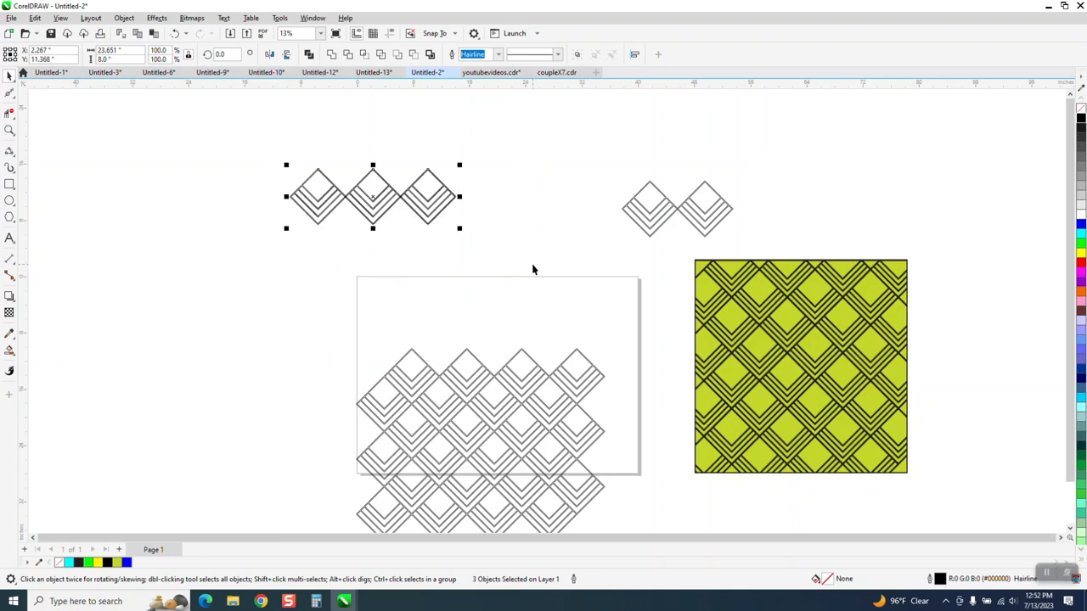
{"action": "key", "text": "Down"}
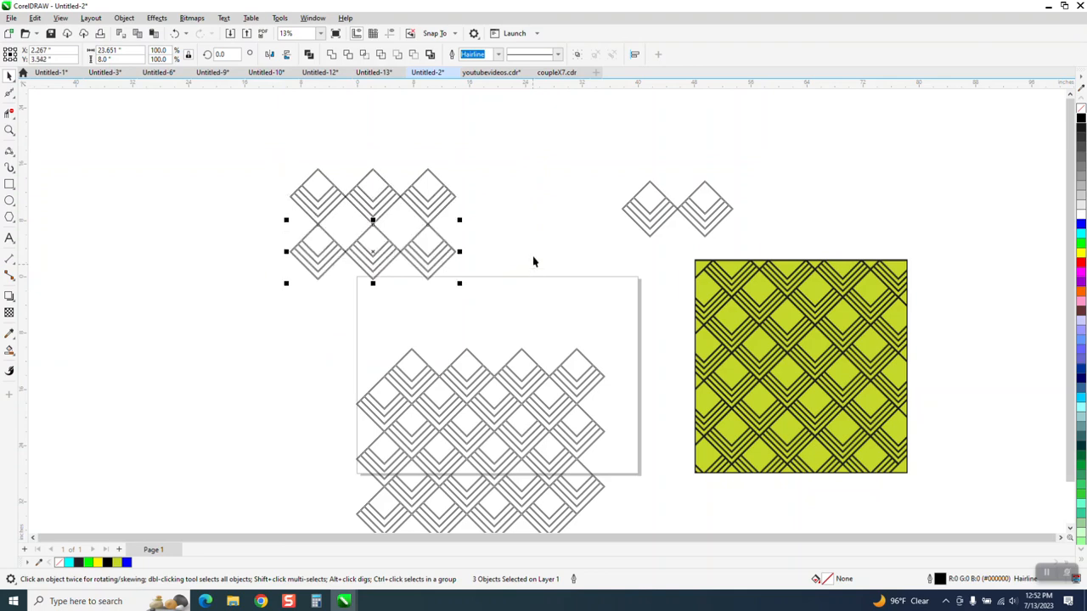
Group the lower row, shift it diagonally so its diamonds interlock with the upper row, and check the border overlap.
{"action": "key", "text": "ctrl+g"}
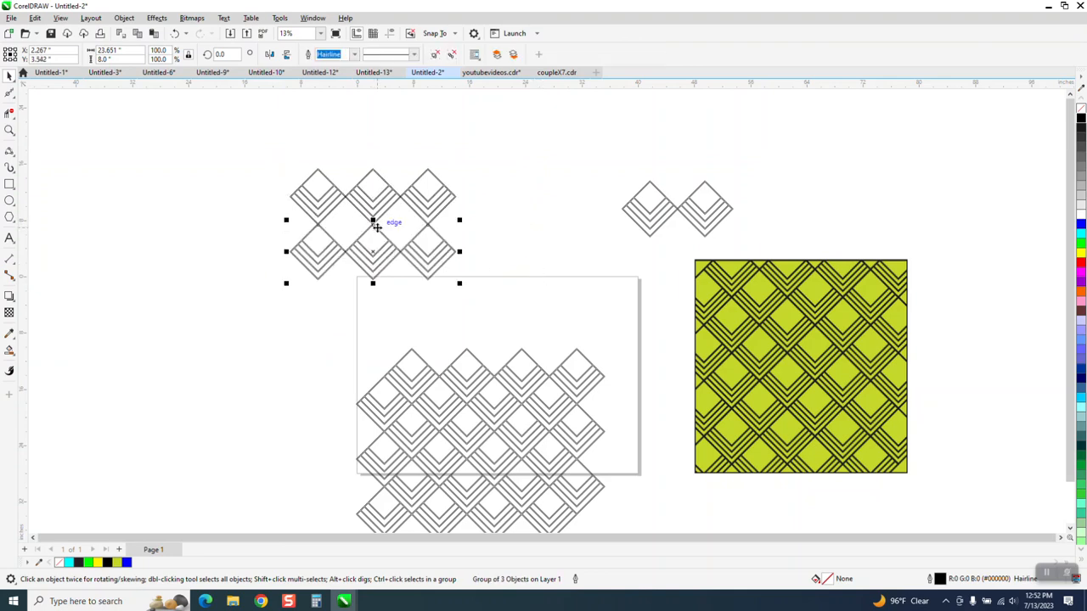
{"action": "left_click_drag", "start_coordinate": [441, 265], "coordinate": [420, 212]}
{"action": "left_click", "coordinate": [10, 130]}
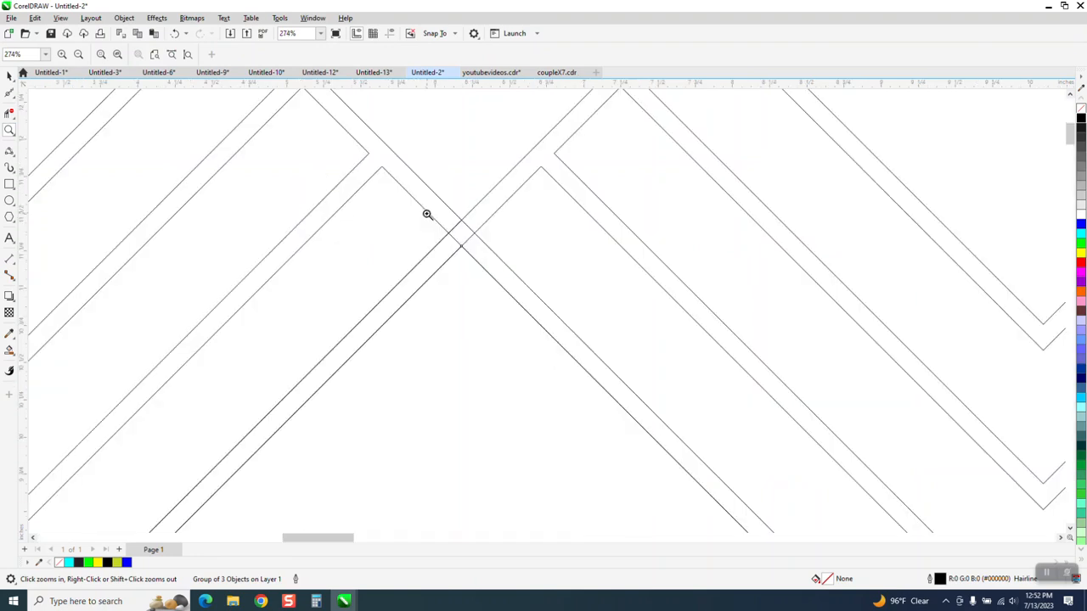
{"action": "scroll", "coordinate": [503, 173], "scroll_direction": "down", "scroll_amount": 6}
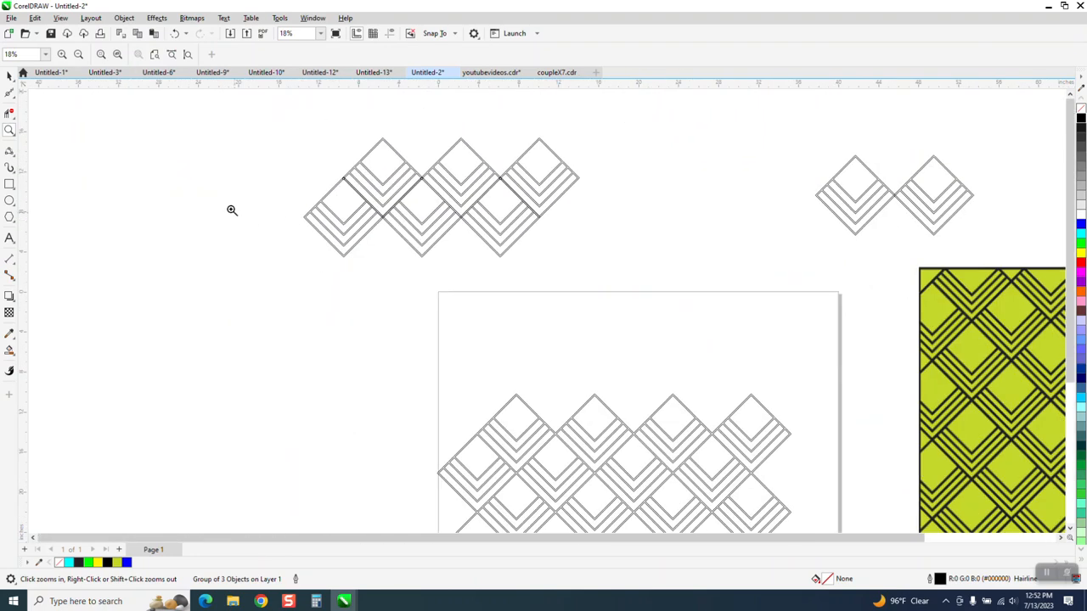
Repeat the two interlocked diamond rows downward at the nudge spacing.
{"action": "left_click", "coordinate": [10, 75]}
{"action": "left_click_drag", "start_coordinate": [281, 111], "coordinate": [670, 298]}
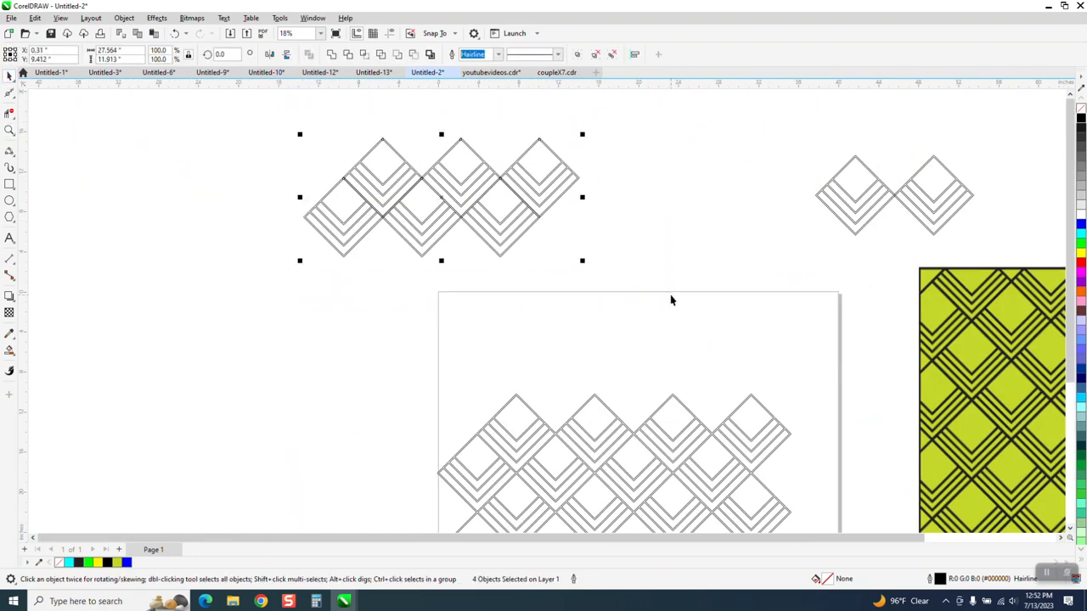
{"action": "key", "text": "ctrl+d"}
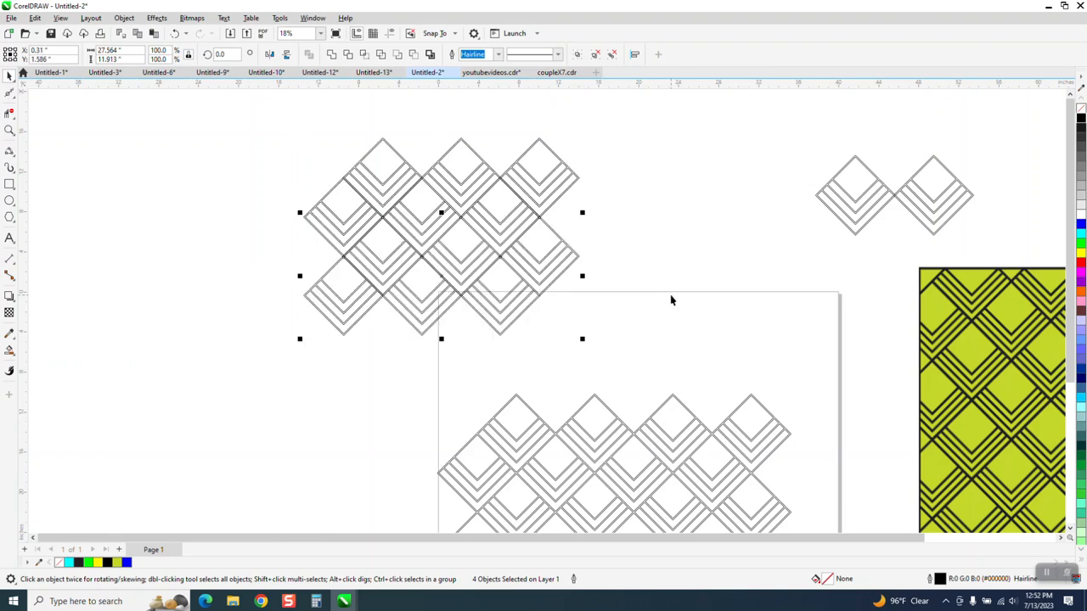
{"action": "key", "text": "ctrl+d"}
Delete the whole trial pattern of interlocked rows beside the page.
{"action": "scroll", "coordinate": [569, 252], "scroll_direction": "down", "scroll_amount": 1}
{"action": "left_click_drag", "start_coordinate": [372, 169], "coordinate": [619, 349]}
{"action": "key", "text": "Delete"}
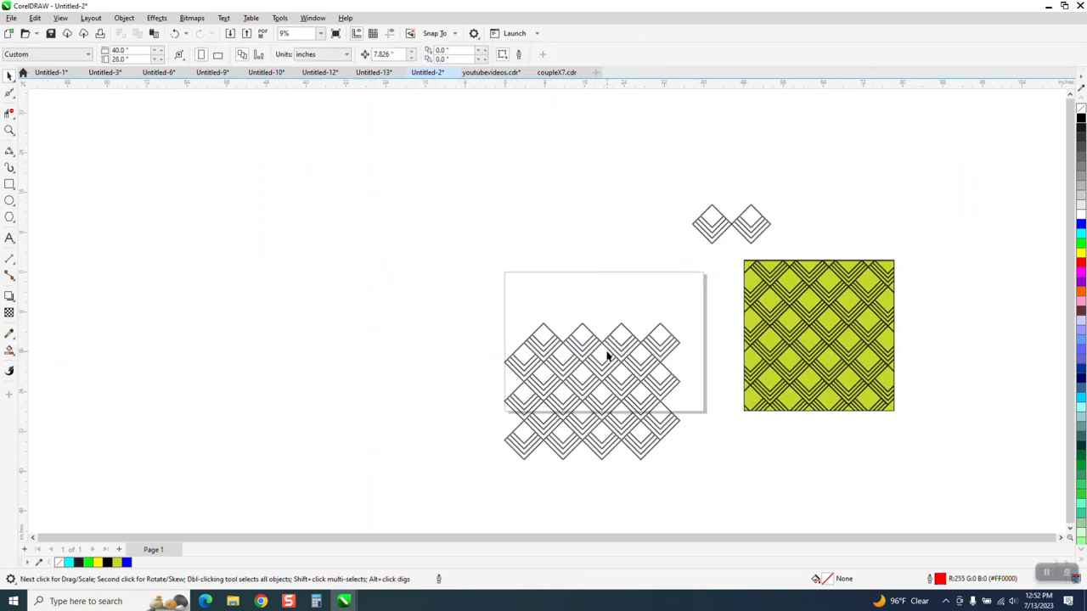
Center the larger assembled diamond pattern on the page.
{"action": "left_click", "coordinate": [621, 359]}
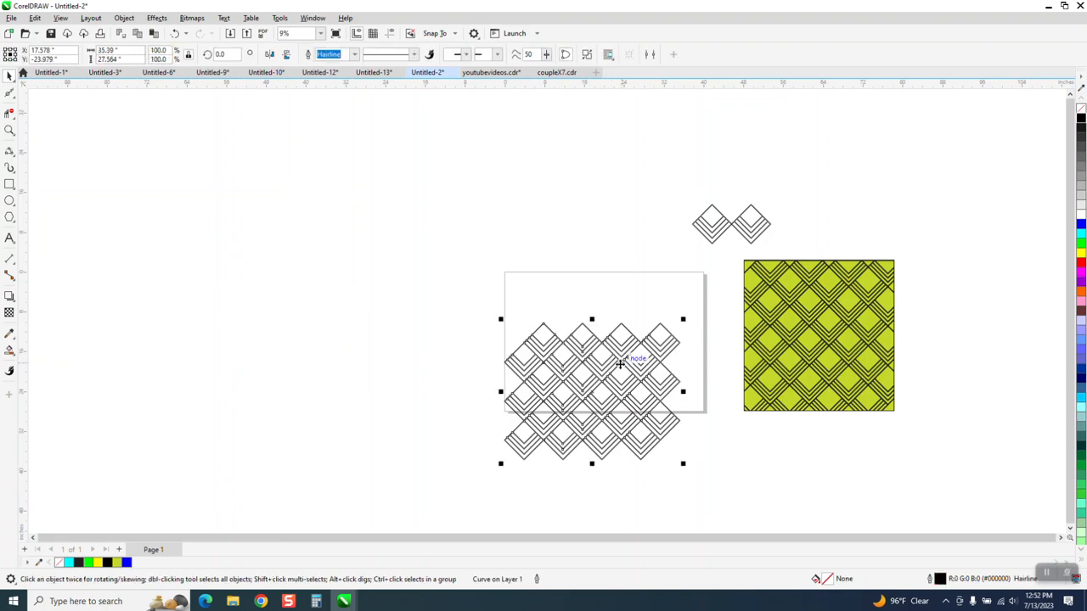
{"action": "key", "text": "p"}
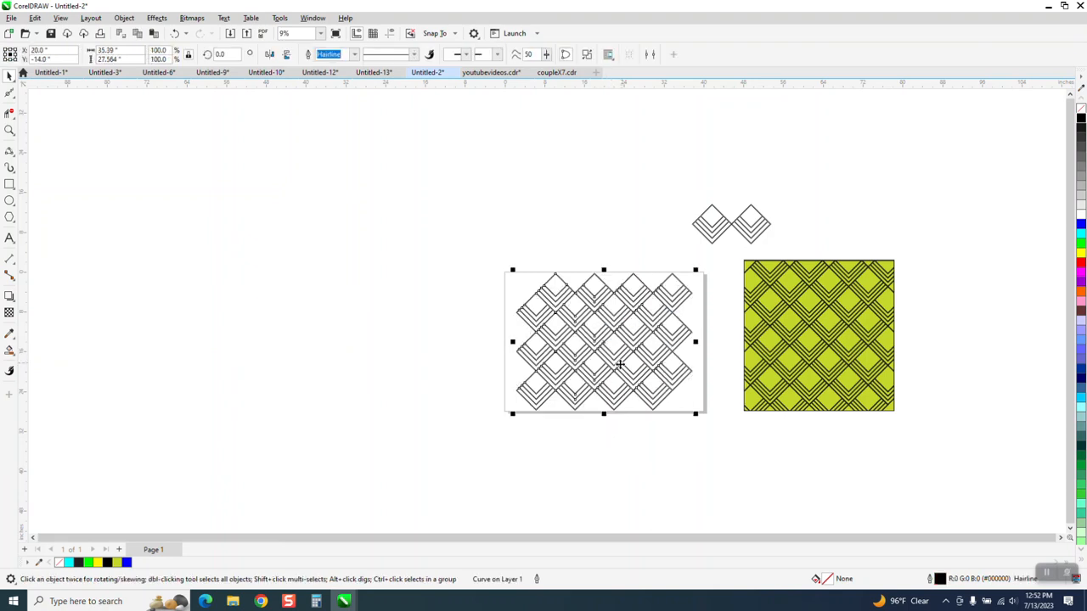
{"action": "left_click", "coordinate": [9, 132]}
{"action": "left_click_drag", "start_coordinate": [480, 255], "coordinate": [801, 430]}
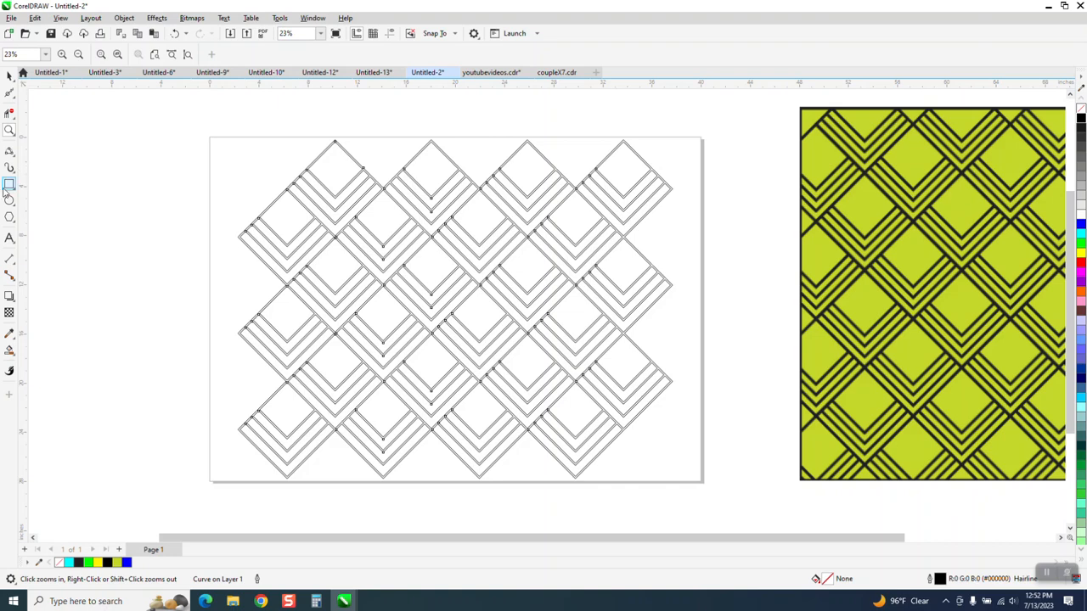
Draw a rectangle around the pattern's full extents and shrink it about its center to about 26.4 by 20.6 inches.
{"action": "left_click", "coordinate": [9, 76]}
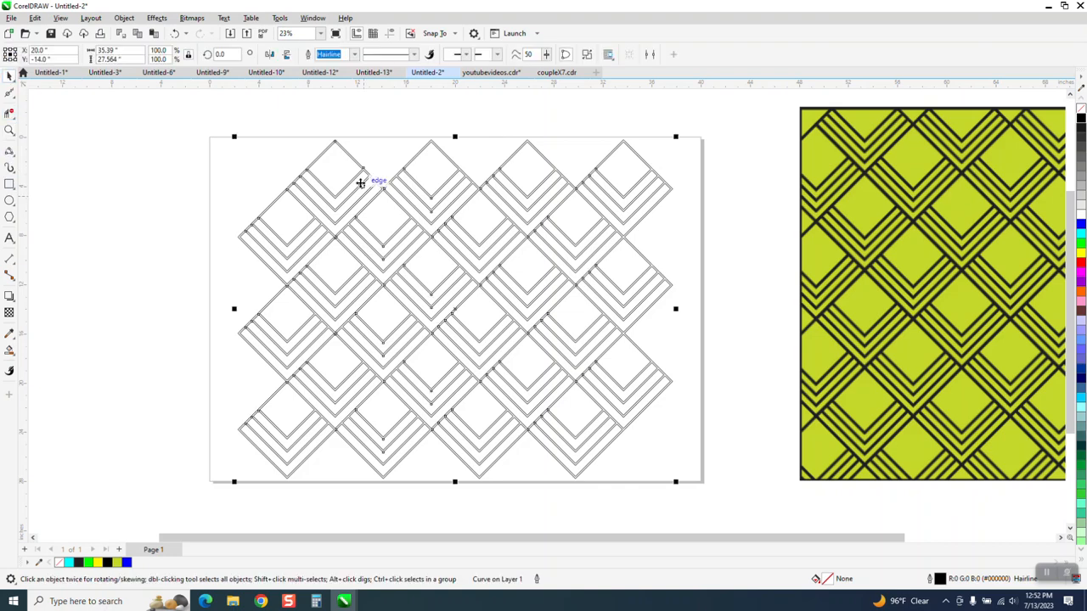
{"action": "left_click", "coordinate": [10, 185]}
{"action": "double_click", "coordinate": [10, 186]}
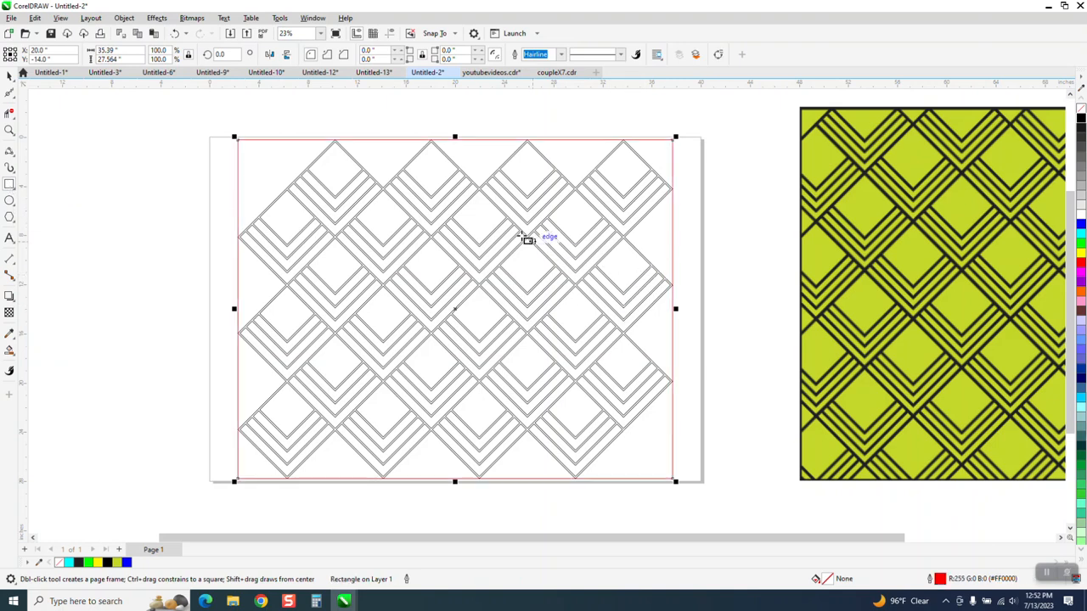
{"action": "key", "text": "space"}
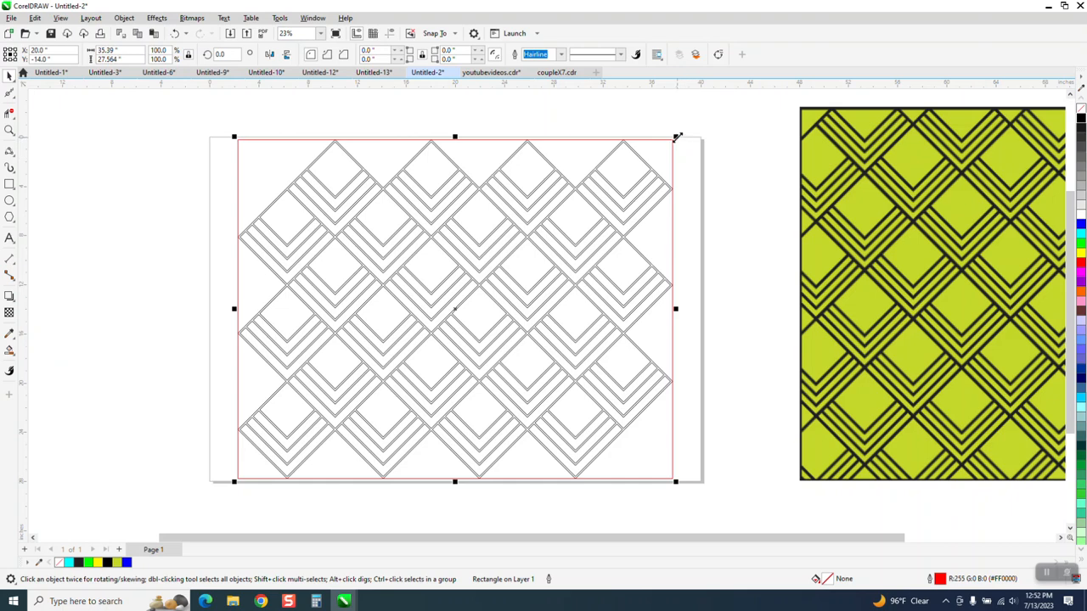
{"action": "left_click_drag", "start_coordinate": [676, 137], "coordinate": [640, 181]}
Set the nudge distance to 30 inches and intersect the diamond pattern with the red rectangle.
{"action": "scroll", "coordinate": [641, 181], "scroll_direction": "down", "scroll_amount": 3}
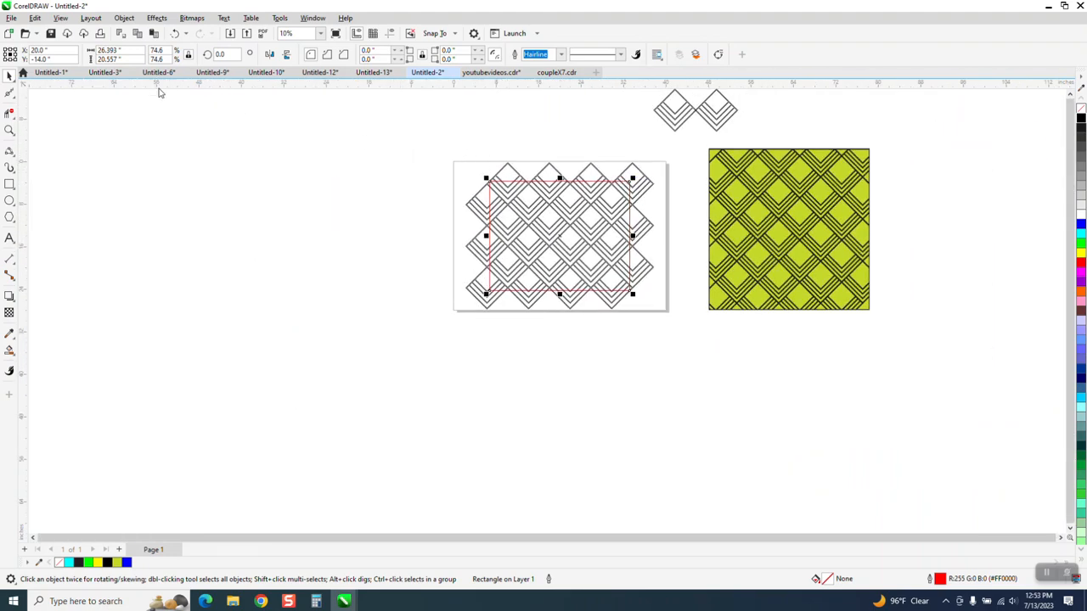
{"action": "left_click", "coordinate": [313, 90]}
{"action": "left_click", "coordinate": [384, 54]}
{"action": "type", "text": "30.0 \""}
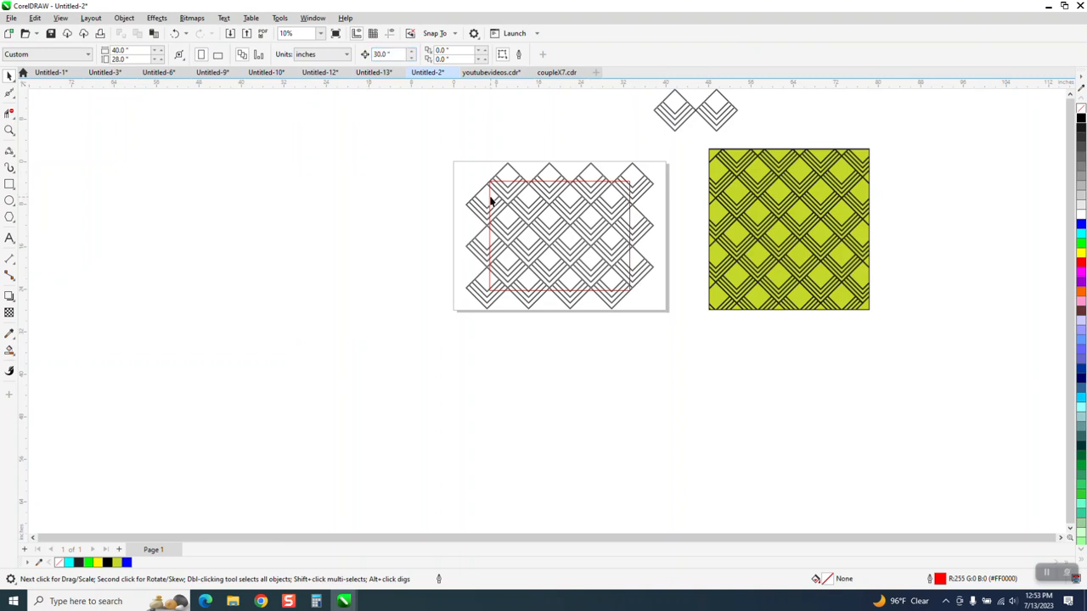
{"action": "left_click_drag", "start_coordinate": [456, 196], "coordinate": [686, 353]}
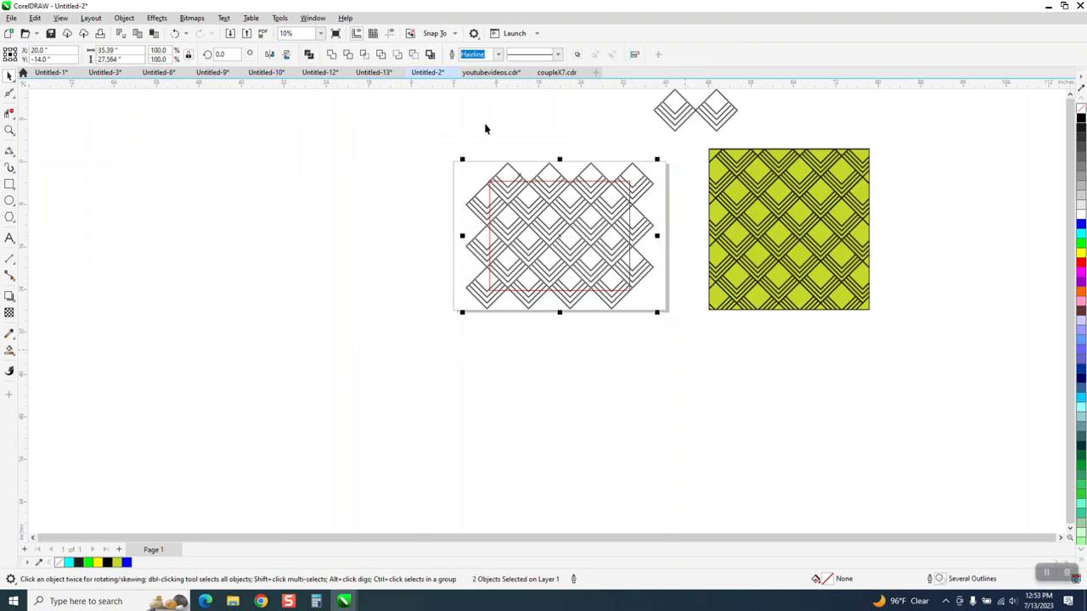
{"action": "left_click", "coordinate": [363, 55]}
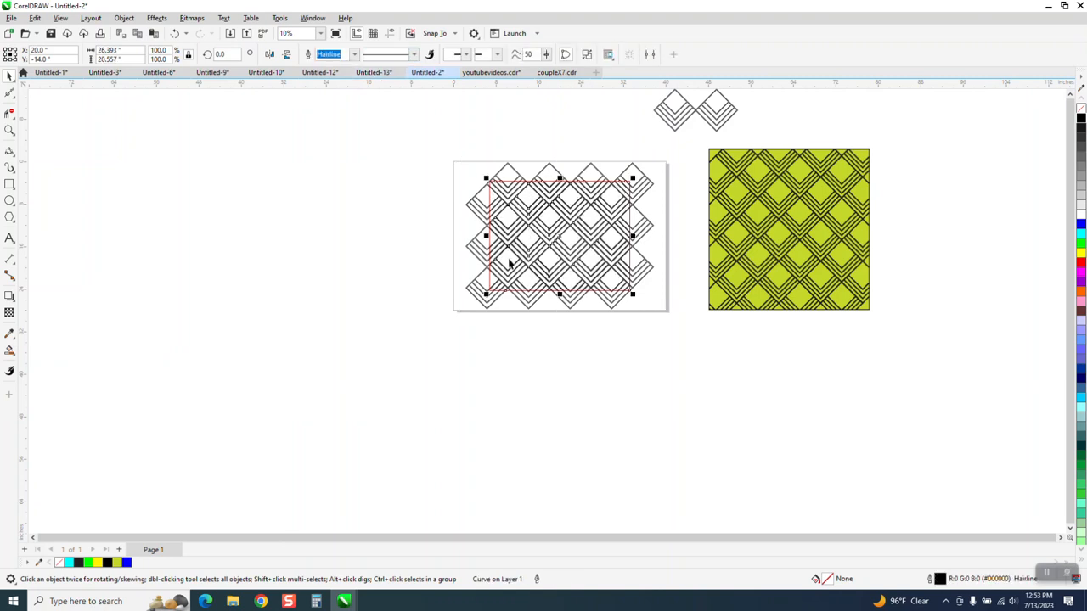
Move the cropped pattern piece 60 inches to the left and the red rectangle 30 inches to the left.
{"action": "key", "text": "shift+Left"}
{"action": "key", "text": "shift+Left"}
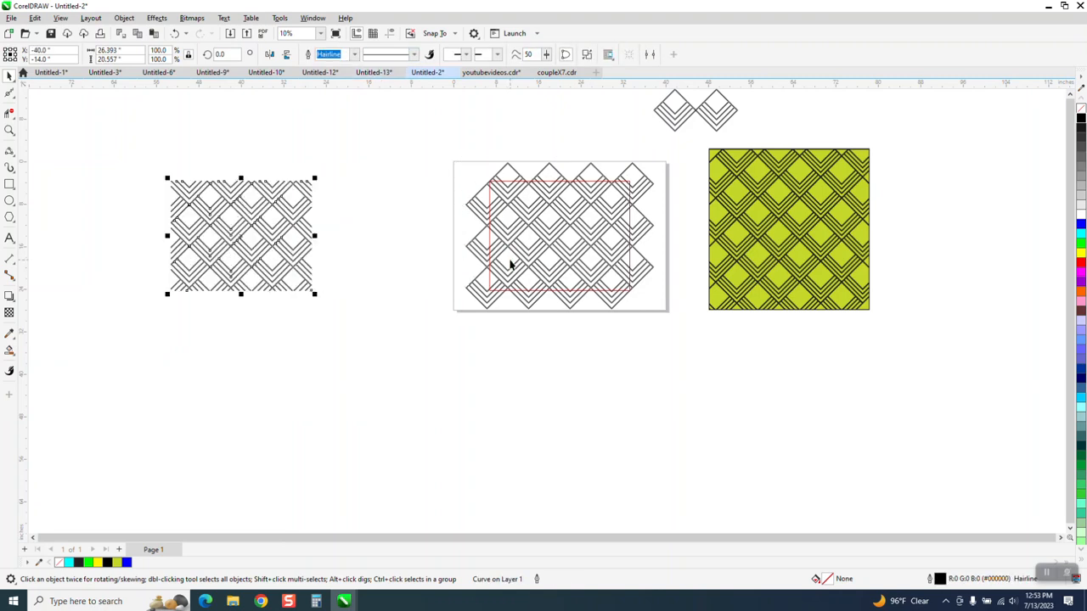
{"action": "left_click", "coordinate": [521, 181]}
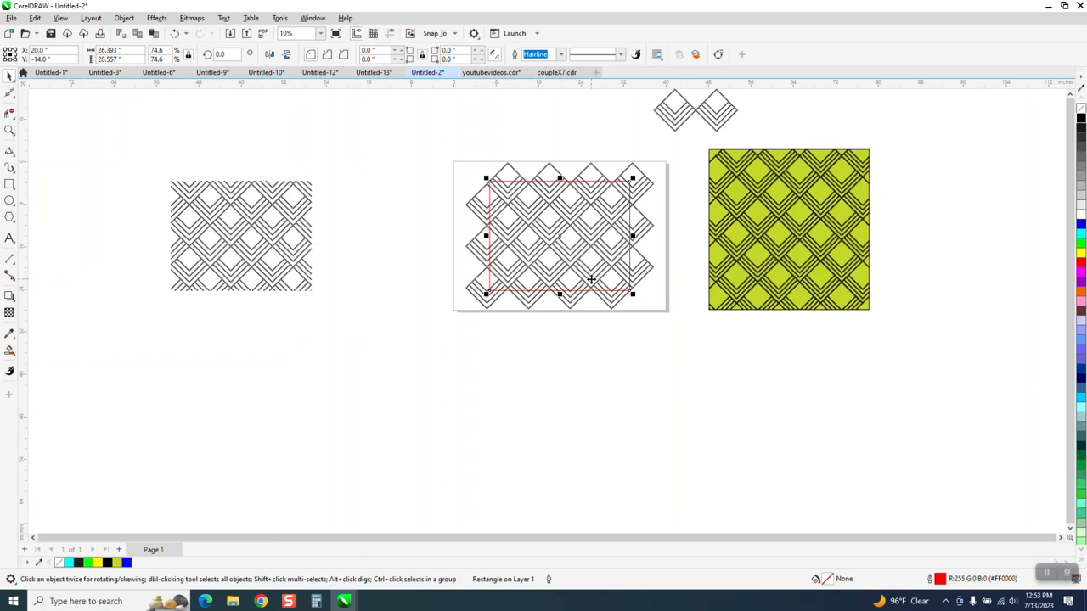
{"action": "key", "text": "shift+Left"}
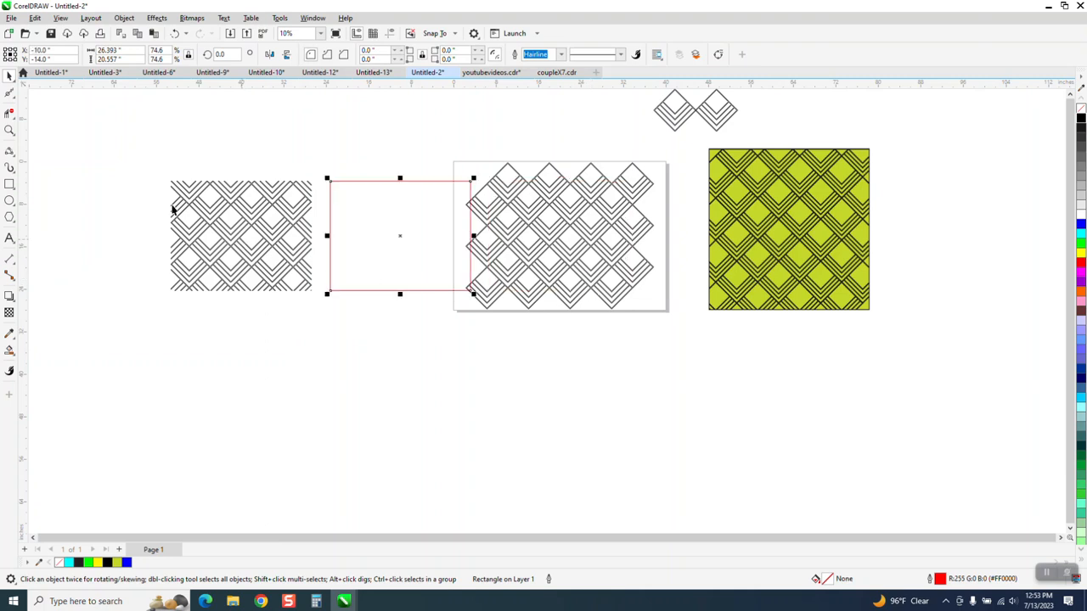
Measure the width of a diagonal border strip on the cropped pattern with a dimension line, and delete the dimension.
{"action": "left_click", "coordinate": [9, 130]}
{"action": "left_click_drag", "start_coordinate": [300, 168], "coordinate": [346, 215]}
{"action": "scroll", "coordinate": [379, 242], "scroll_direction": "down", "scroll_amount": 1}
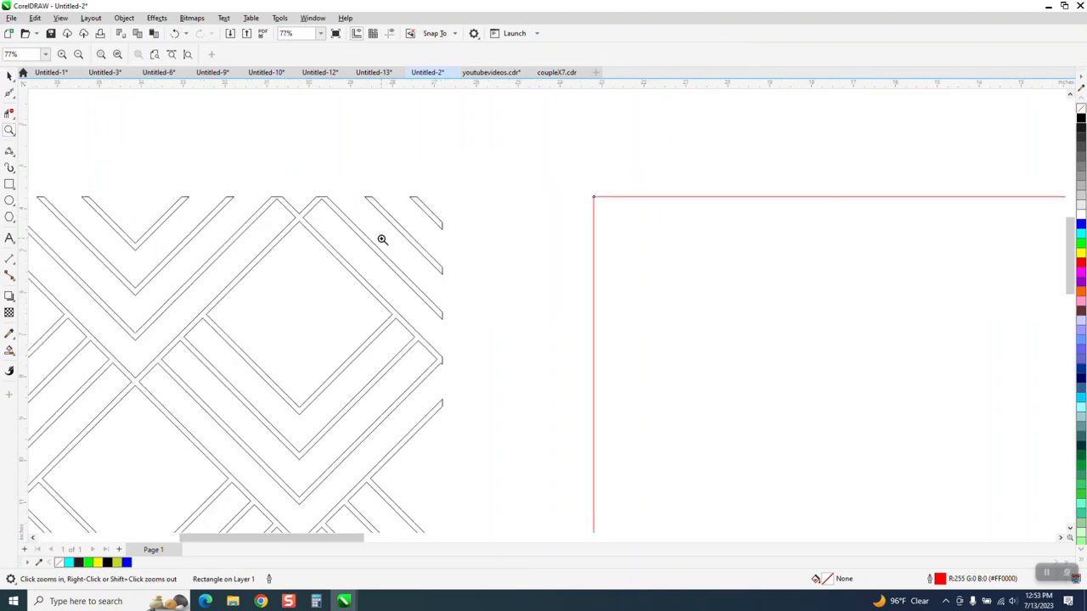
{"action": "scroll", "coordinate": [388, 238], "scroll_direction": "down", "scroll_amount": 2}
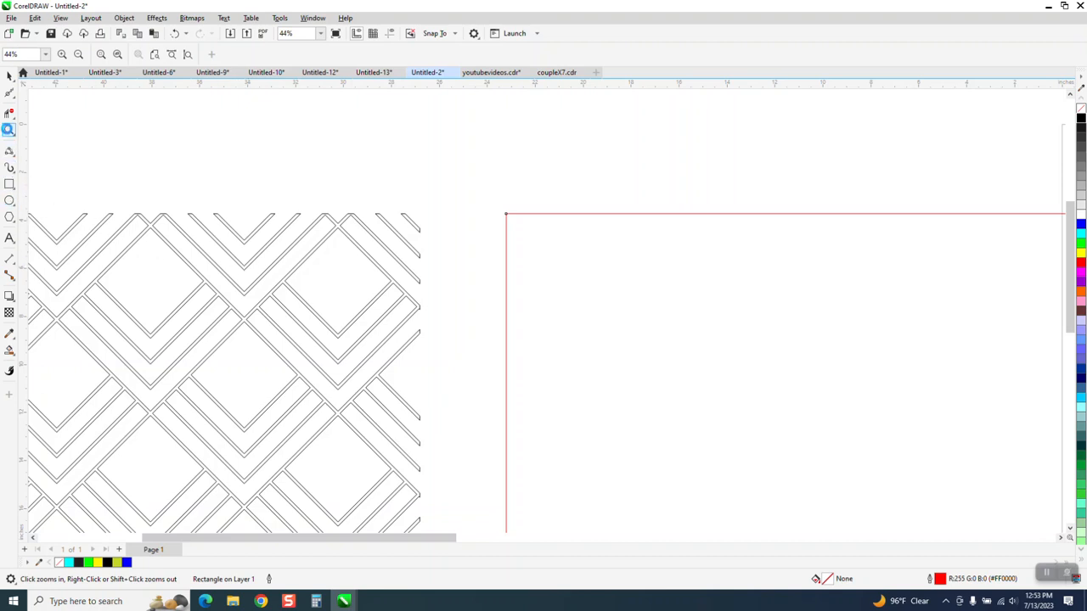
{"action": "mouse_move", "coordinate": [328, 214]}
{"action": "left_mouse_down"}
{"action": "mouse_move", "coordinate": [399, 284]}
{"action": "mouse_move", "coordinate": [443, 309]}
{"action": "left_mouse_up"}
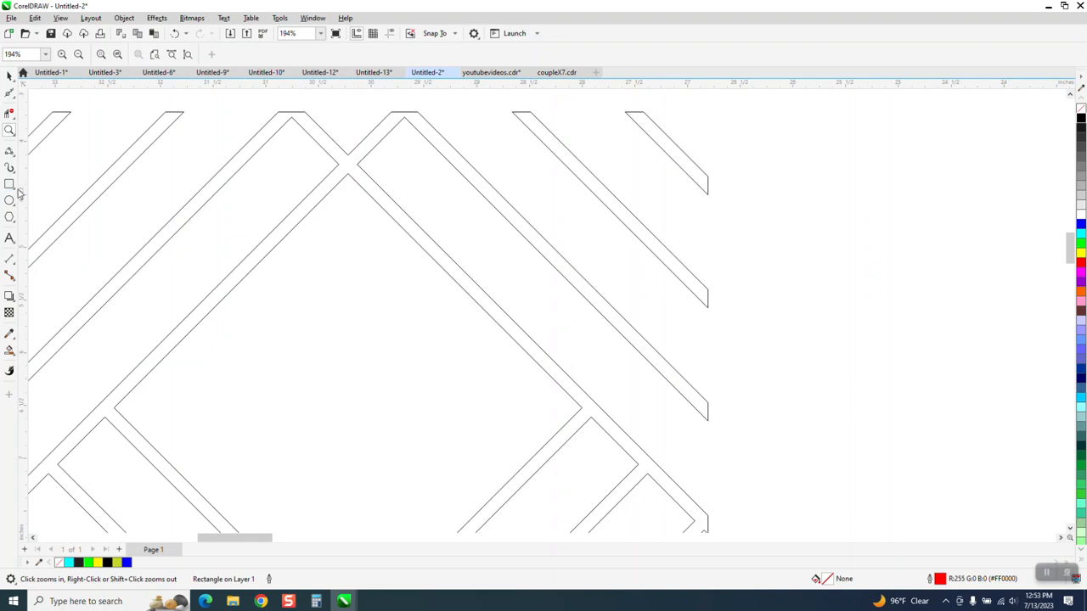
{"action": "left_click", "coordinate": [15, 268]}
{"action": "left_click", "coordinate": [93, 255]}
{"action": "left_click_drag", "start_coordinate": [460, 267], "coordinate": [450, 276]}
{"action": "left_click", "coordinate": [449, 276]}
{"action": "key", "text": "Delete"}
Set the red rectangle's outline width to 0.12 inches and its outline color to black, leaving it without a fill.
{"action": "scroll", "coordinate": [457, 297], "scroll_direction": "down", "scroll_amount": 3}
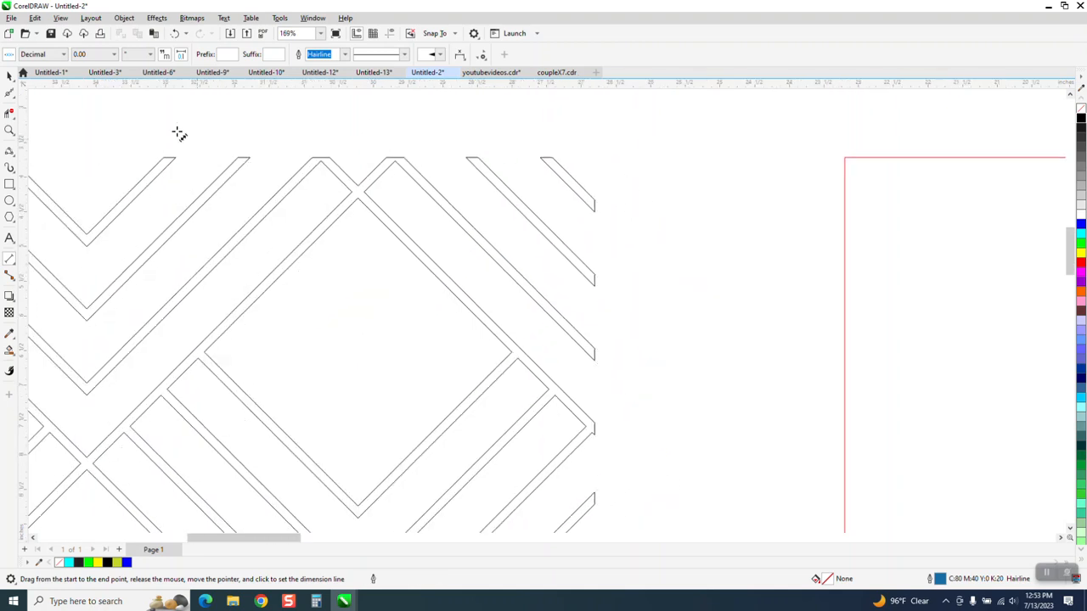
{"action": "left_click", "coordinate": [9, 76]}
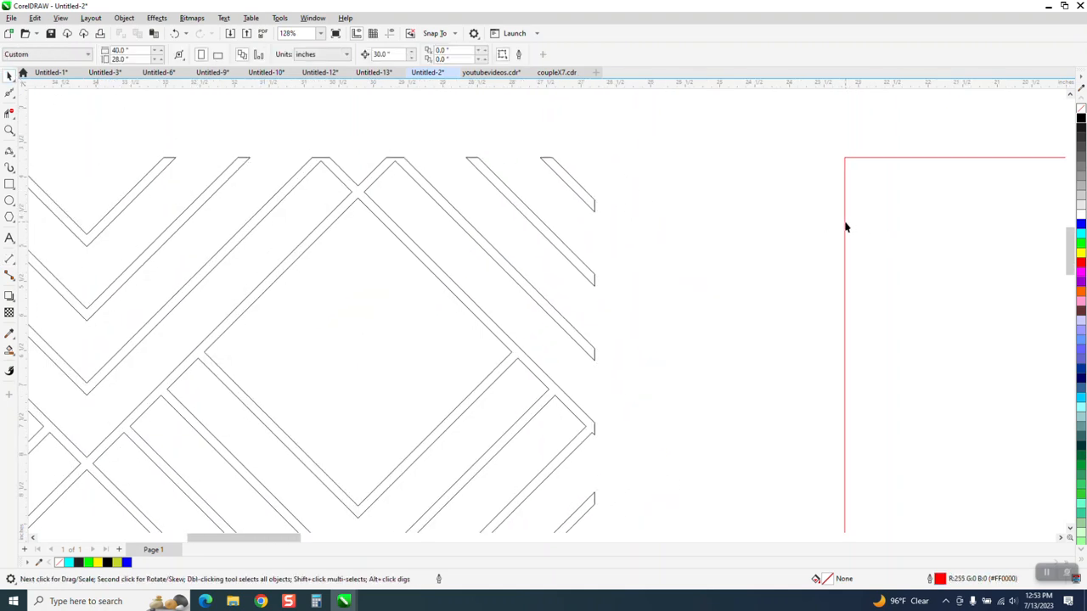
{"action": "left_click", "coordinate": [846, 228]}
{"action": "left_click", "coordinate": [561, 55]}
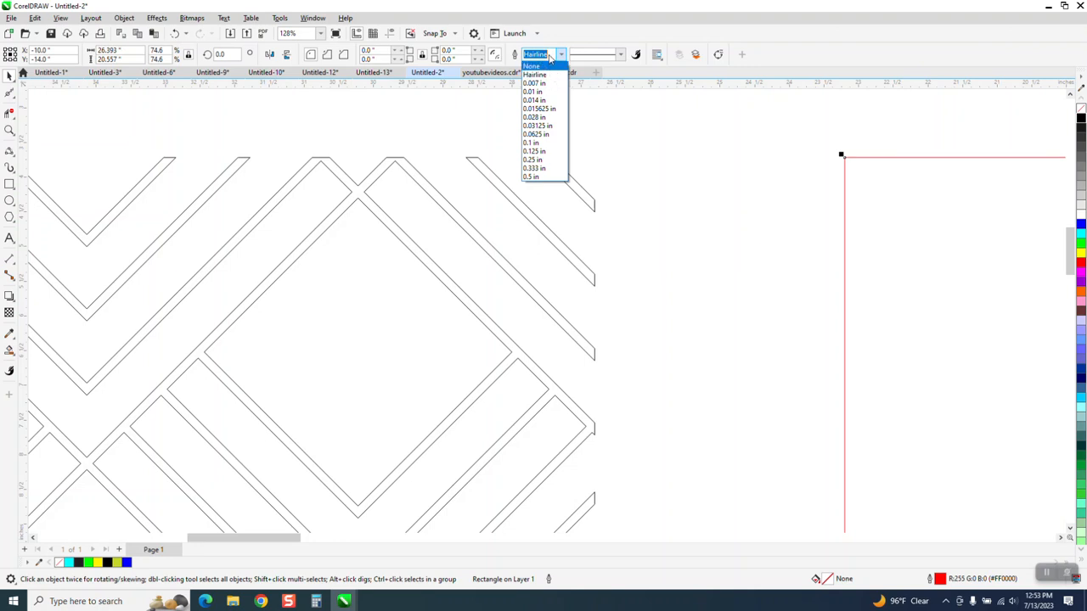
{"action": "left_click", "coordinate": [550, 56]}
{"action": "type", "text": ".12"}
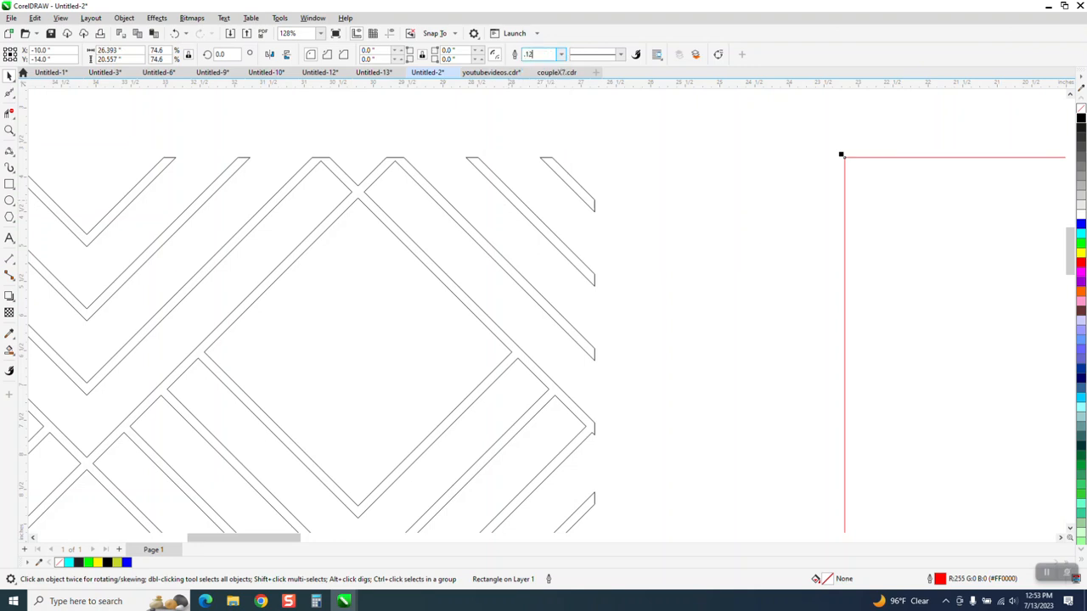
{"action": "key", "text": "Return"}
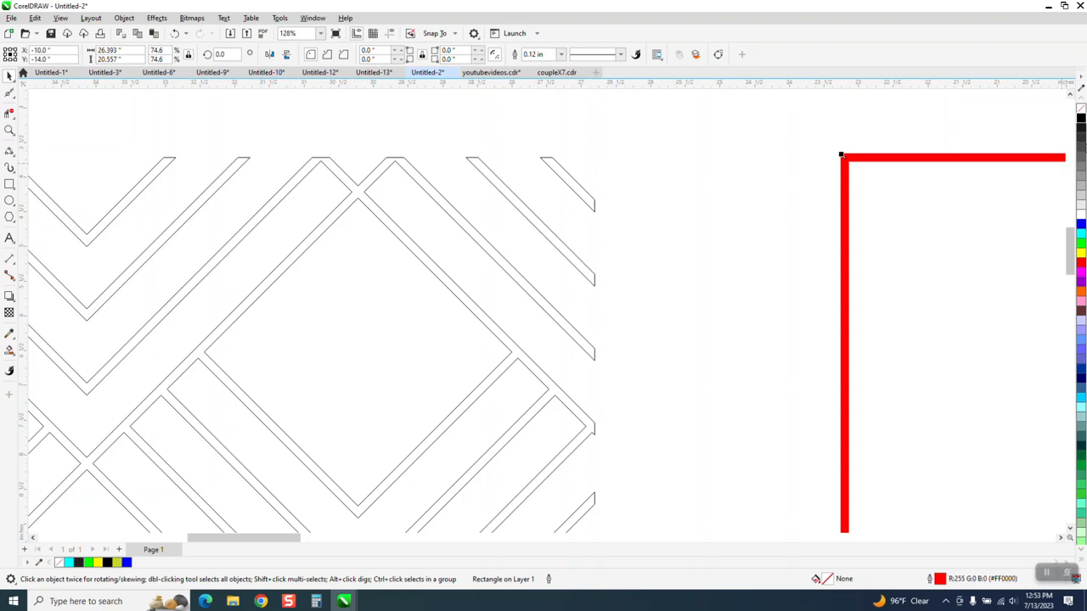
{"action": "left_click", "coordinate": [1081, 122]}
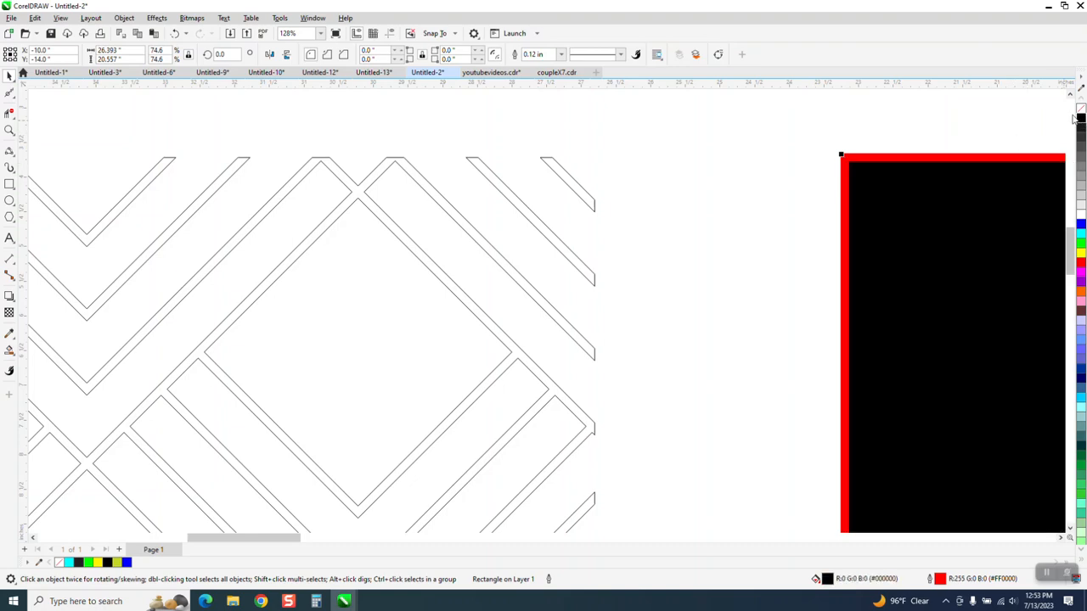
{"action": "left_click", "coordinate": [1082, 108]}
{"action": "right_click", "coordinate": [1082, 118]}
Fill the cropped diamond pattern with black.
{"action": "scroll", "coordinate": [856, 173], "scroll_direction": "down", "scroll_amount": 6}
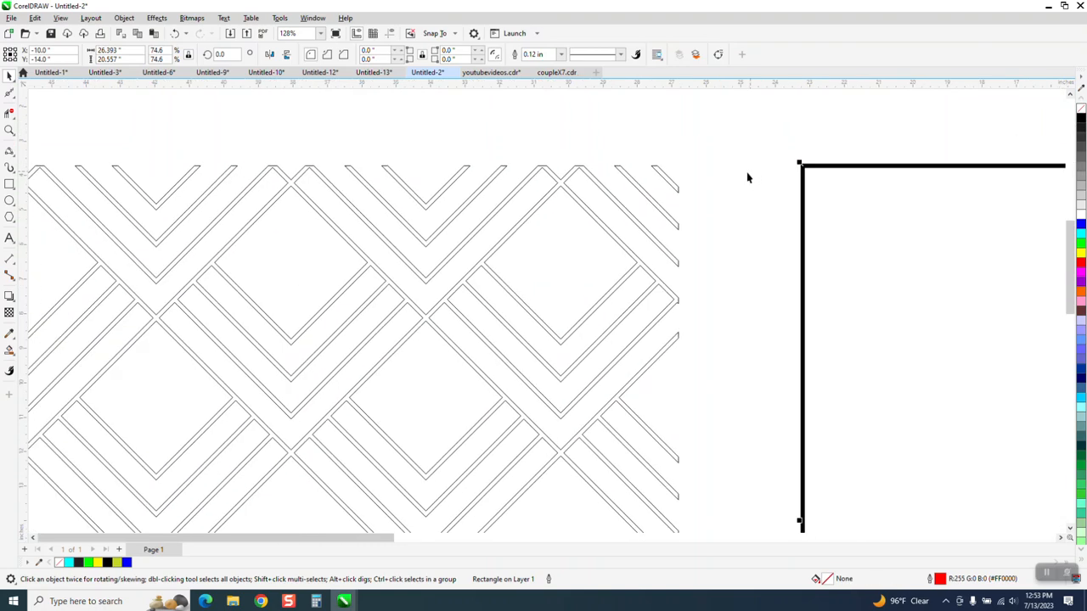
{"action": "left_click_drag", "start_coordinate": [282, 174], "coordinate": [655, 461]}
{"action": "left_click", "coordinate": [1081, 119]}
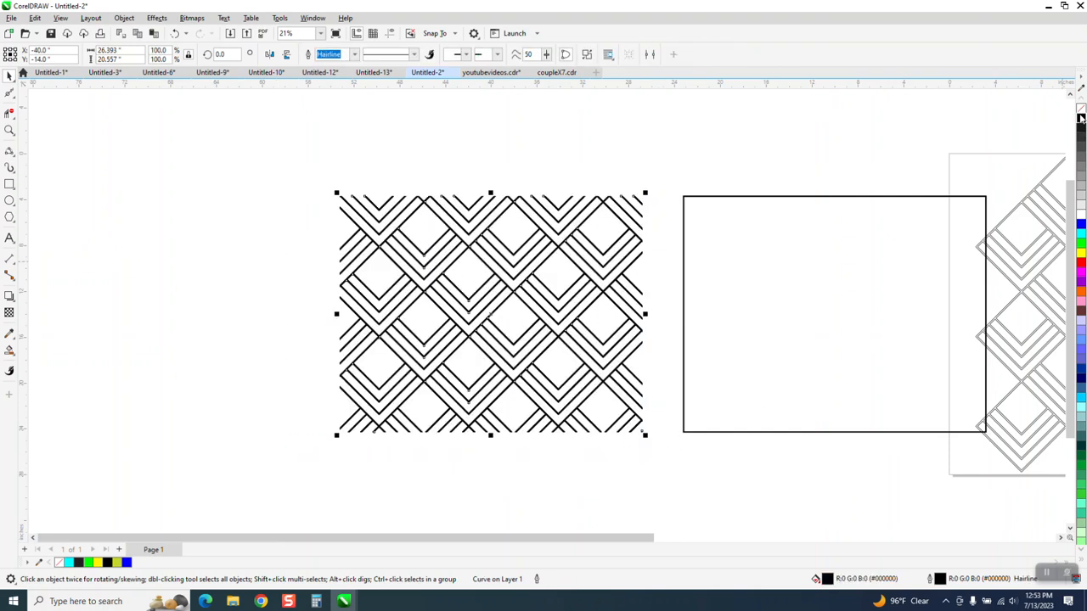
Fill the black-outlined rectangle with bright green and place it exactly over the cropped pattern.
{"action": "left_click", "coordinate": [815, 301]}
{"action": "key", "text": "Left"}
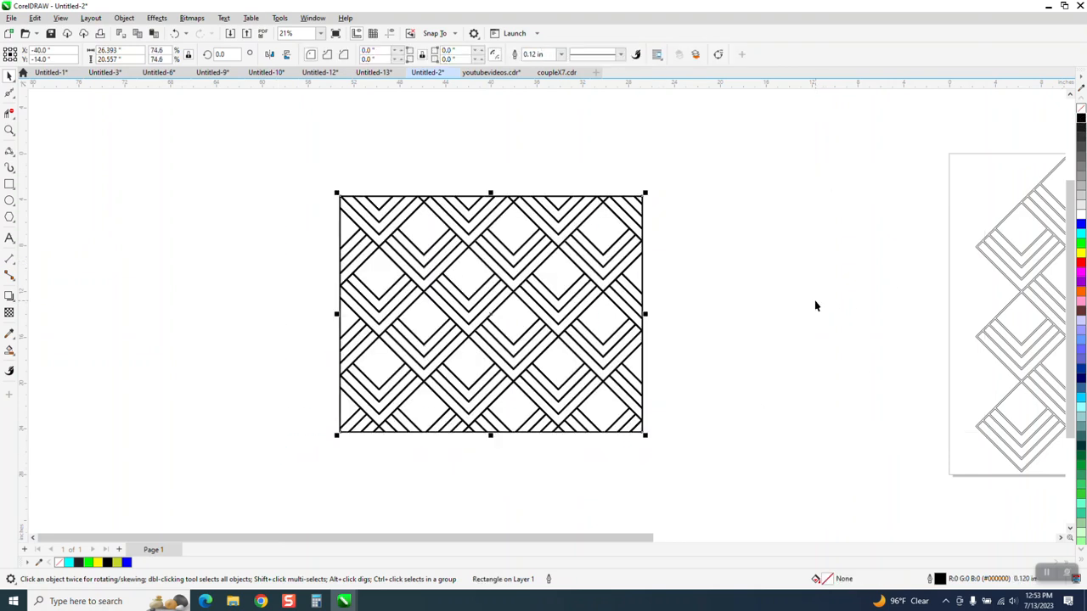
{"action": "key", "text": "Left"}
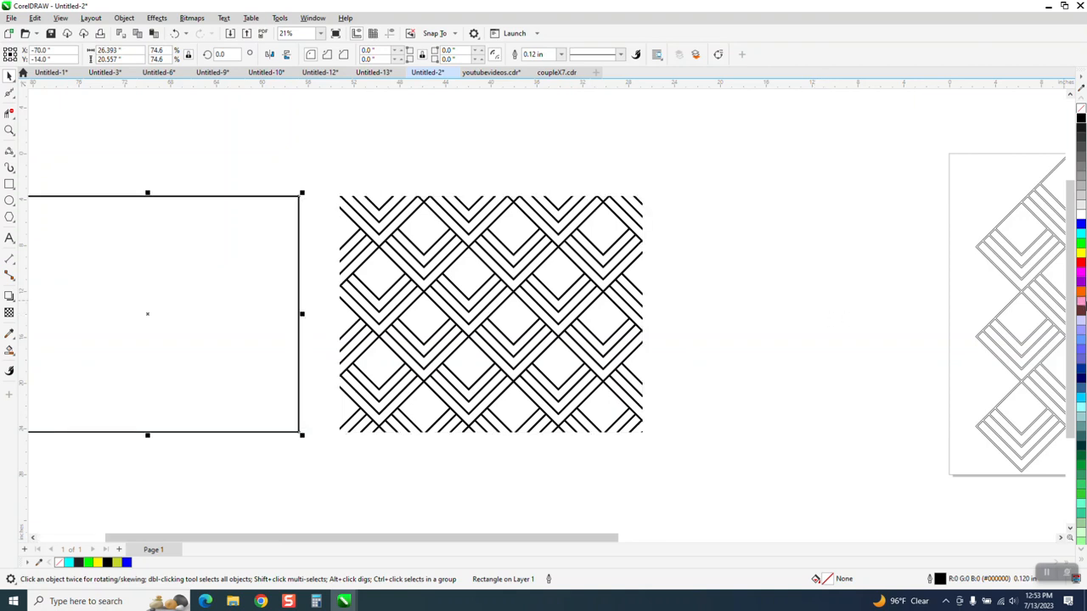
{"action": "left_click", "coordinate": [1080, 243]}
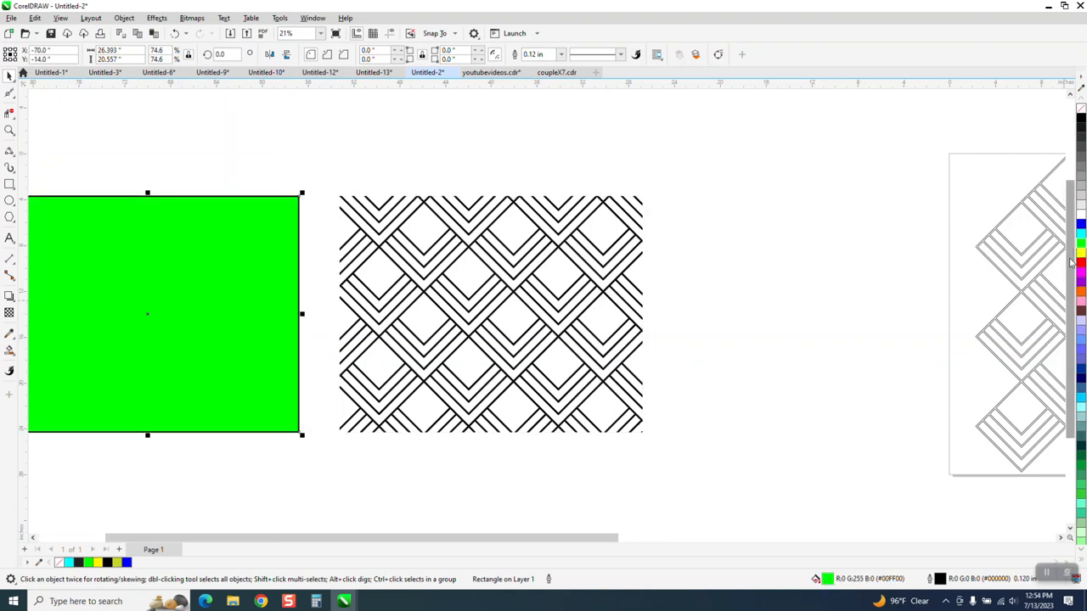
{"action": "key", "text": "Right"}
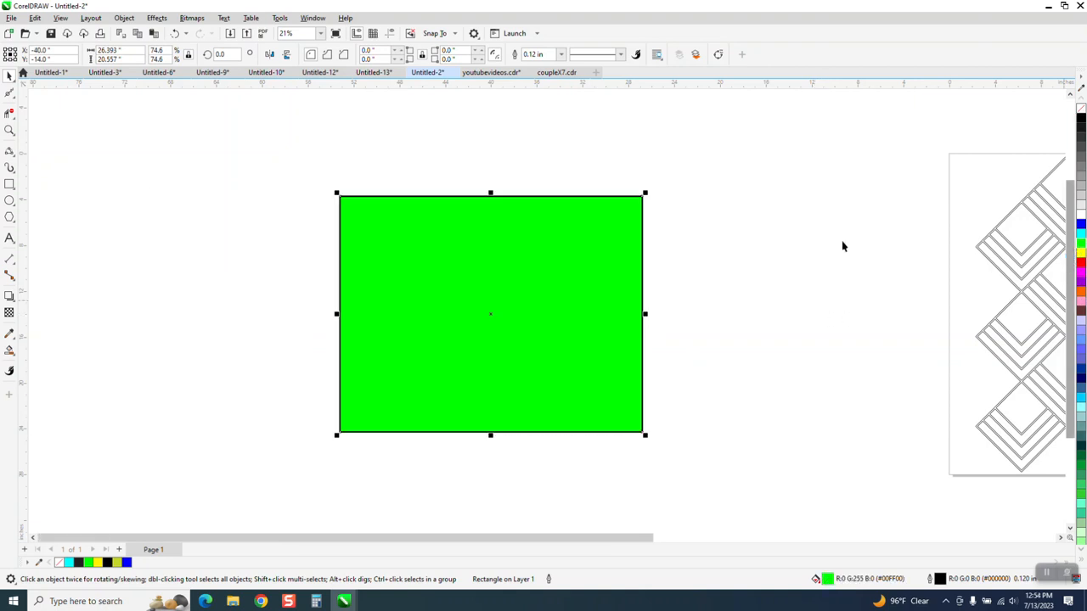
Send the green rectangle behind the black diamond pattern.
{"action": "left_click", "coordinate": [124, 18]}
{"action": "mouse_move", "coordinate": [156, 198]}
{"action": "left_click", "coordinate": [310, 214]}
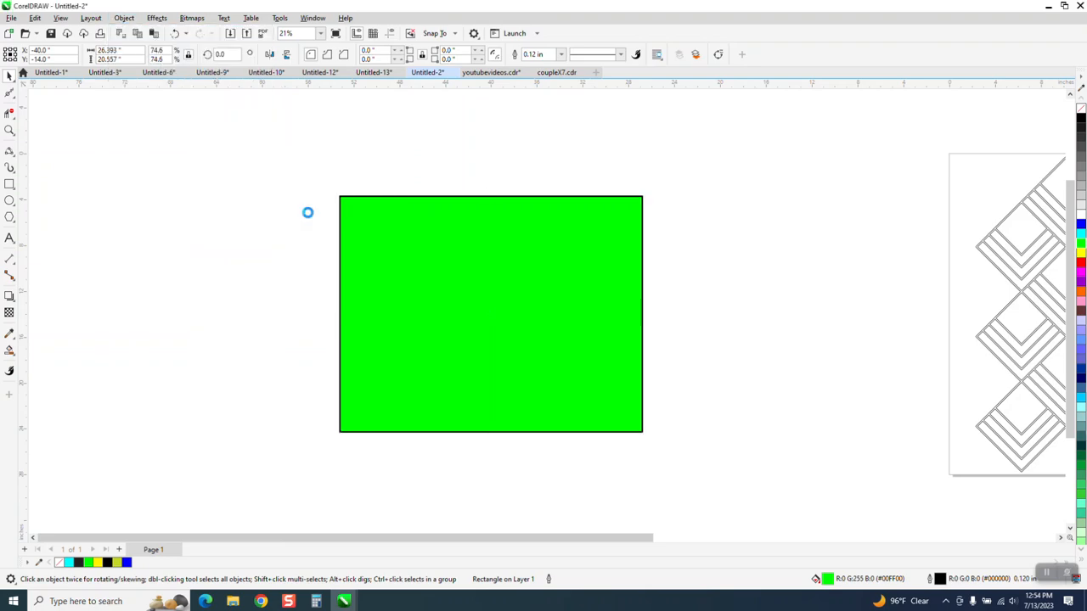
Move the yellow-green reference bitmap beside the green diamond pattern and compare their border lines up close.
{"action": "scroll", "coordinate": [347, 219], "scroll_direction": "down", "scroll_amount": 3}
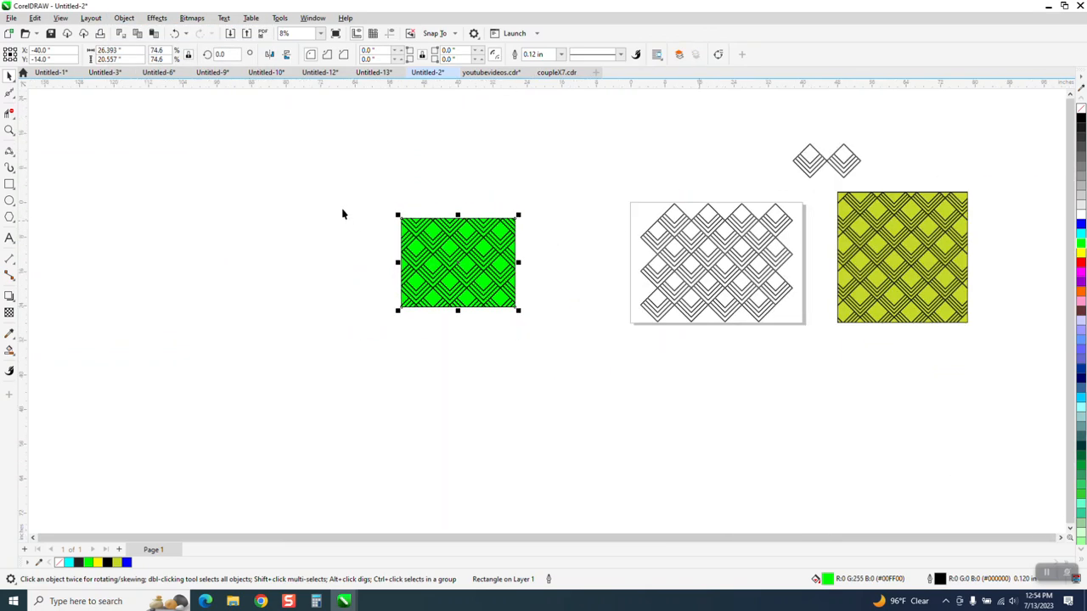
{"action": "left_click_drag", "start_coordinate": [886, 251], "coordinate": [316, 251]}
{"action": "left_click", "coordinate": [9, 130]}
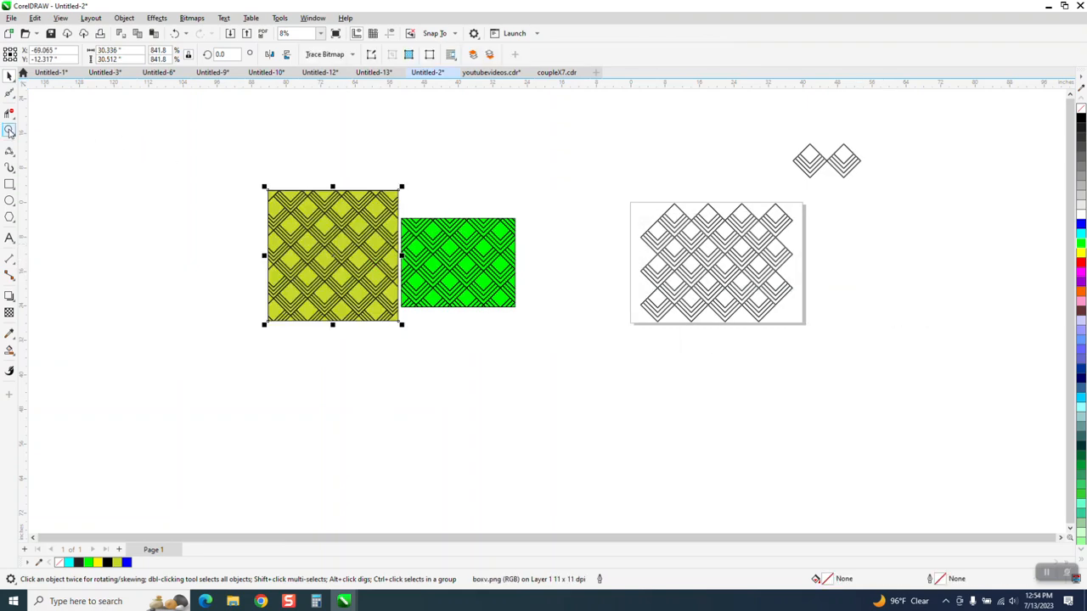
{"action": "left_click_drag", "start_coordinate": [609, 369], "coordinate": [609, 368]}
{"action": "left_click_drag", "start_coordinate": [388, 176], "coordinate": [424, 213]}
{"action": "scroll", "coordinate": [439, 219], "scroll_direction": "down", "scroll_amount": 5}
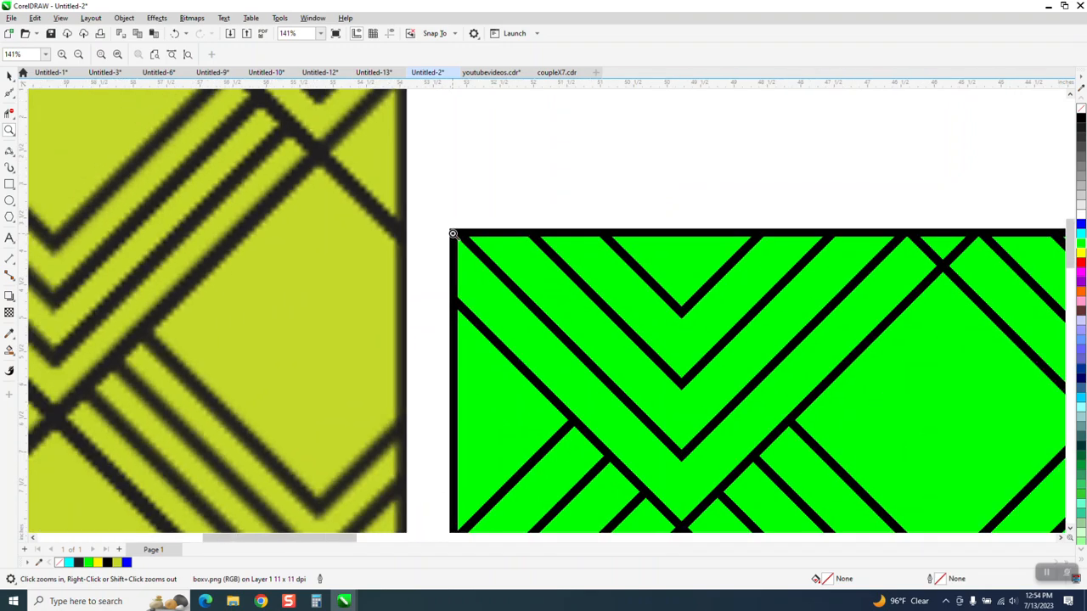
{"action": "scroll", "coordinate": [688, 262], "scroll_direction": "down", "scroll_amount": 5}
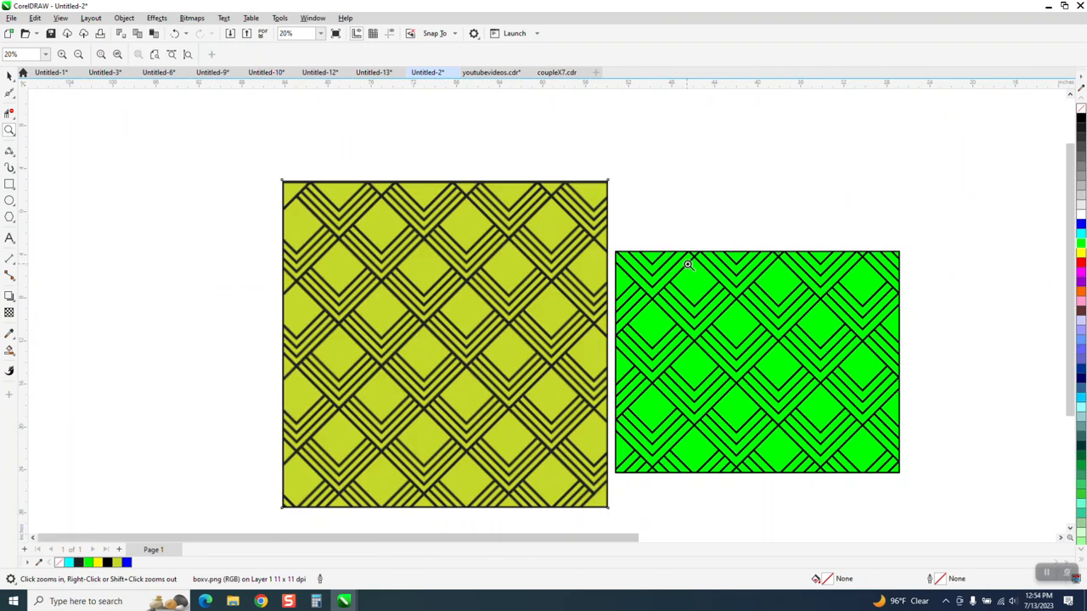
{"action": "left_click", "coordinate": [9, 74]}
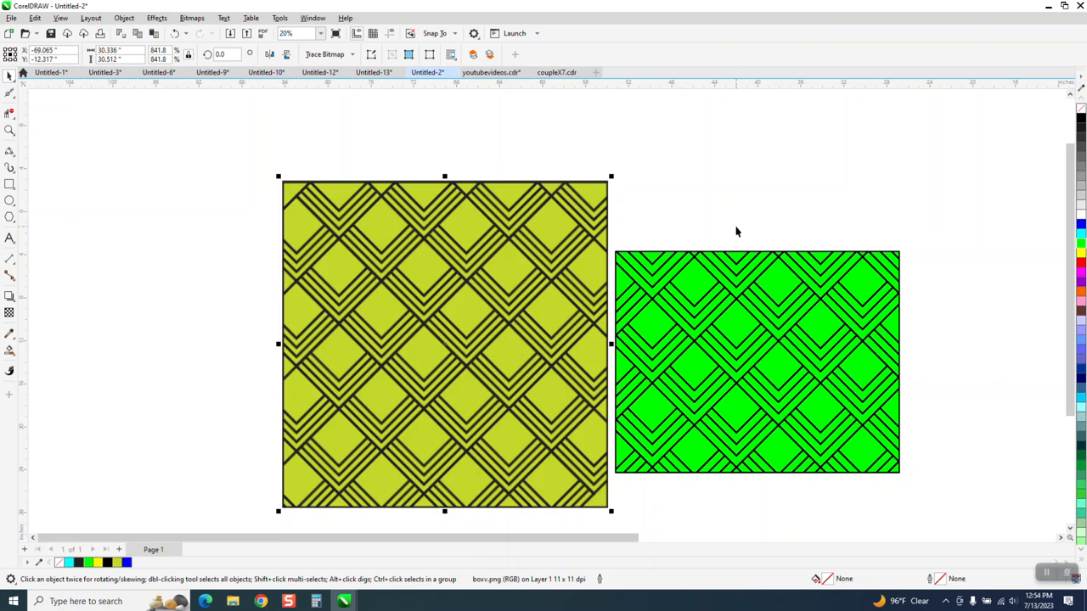
Remove the rectangle's green fill and set the Smart Fill color to the yellow-green #C4D82B sampled from the reference bitmap.
{"action": "left_click", "coordinate": [705, 277]}
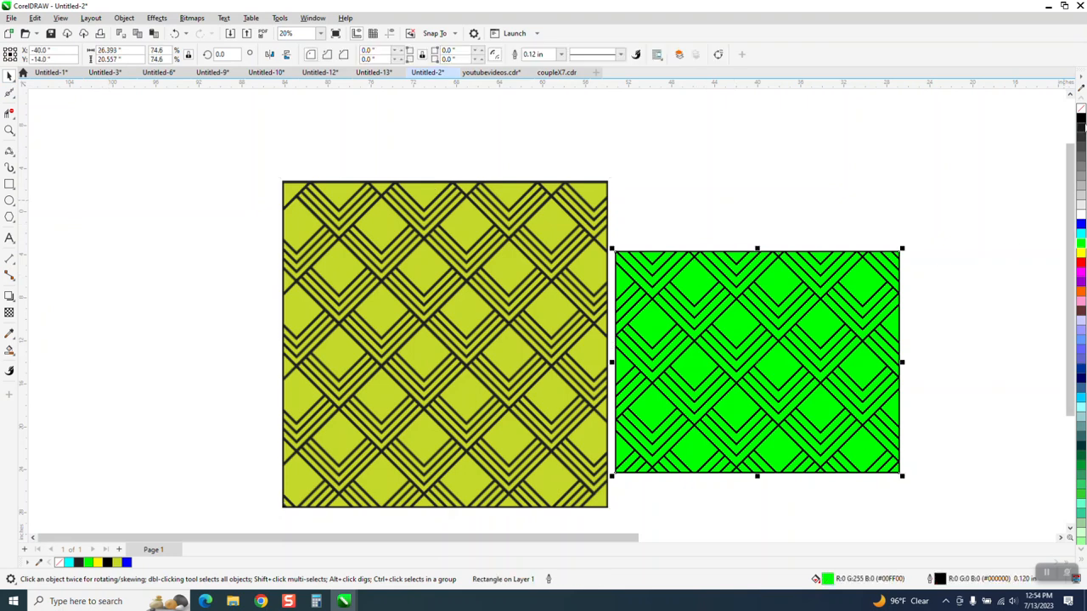
{"action": "left_click", "coordinate": [1081, 109]}
{"action": "left_click", "coordinate": [13, 355]}
{"action": "left_click", "coordinate": [51, 365]}
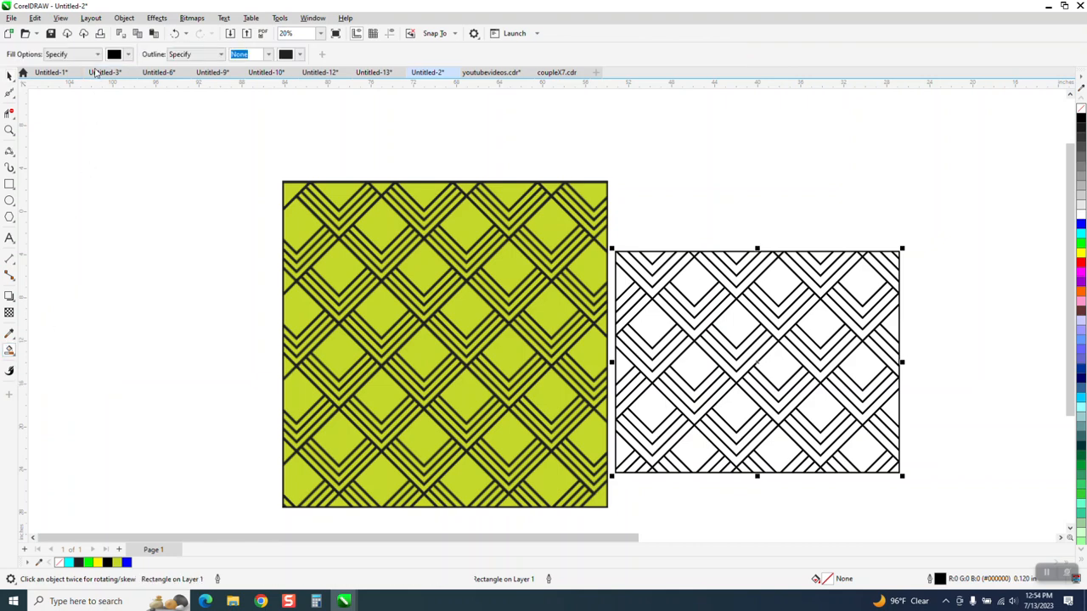
{"action": "left_click", "coordinate": [128, 56]}
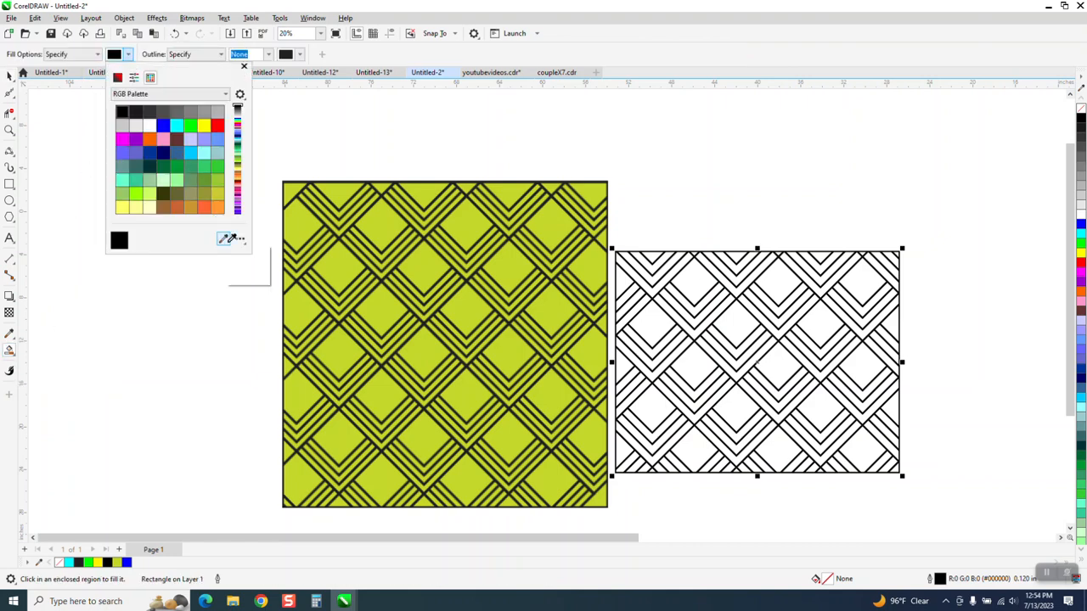
{"action": "left_click", "coordinate": [301, 229]}
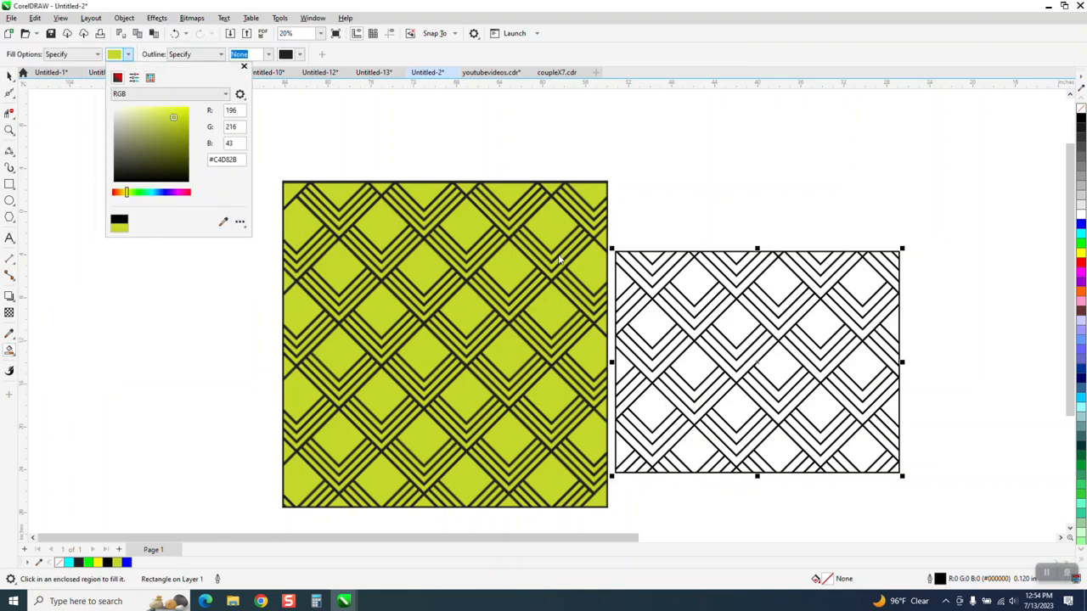
Try to fill a diamond of the unfilled pattern with the sampled yellow-green, and undo the fill.
{"action": "left_click", "coordinate": [692, 282]}
{"action": "left_click", "coordinate": [692, 281]}
{"action": "left_click", "coordinate": [177, 35]}
{"action": "scroll", "coordinate": [405, 191], "scroll_direction": "down", "scroll_amount": 1}
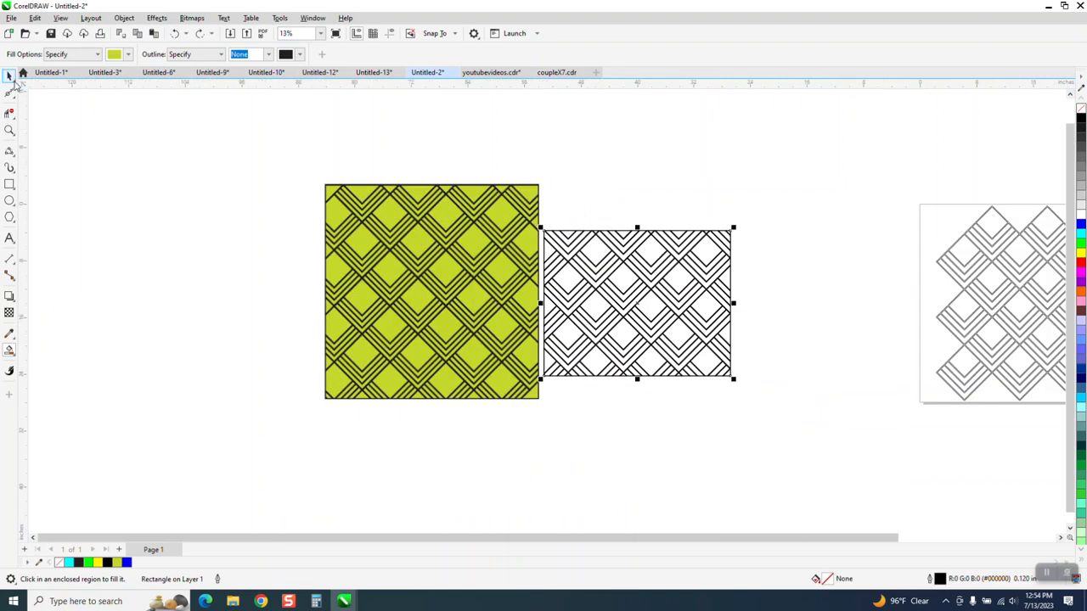
Move the black-outlined rectangle straight down 30 inches, clear of the diamond pattern.
{"action": "left_click", "coordinate": [10, 74]}
{"action": "left_click", "coordinate": [668, 237]}
{"action": "key", "text": "Down"}
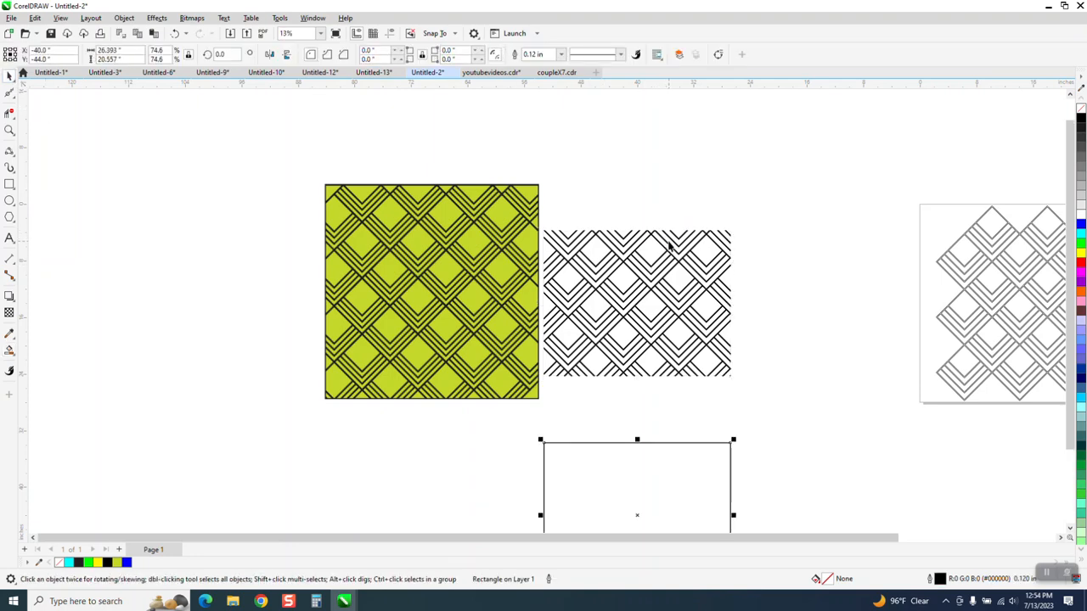
Smart Fill the lowered rectangle with the sampled yellow-green and move the resulting shape up 30 inches over the diamond pattern.
{"action": "scroll", "coordinate": [431, 287], "scroll_direction": "down", "scroll_amount": 1}
{"action": "left_click", "coordinate": [9, 351]}
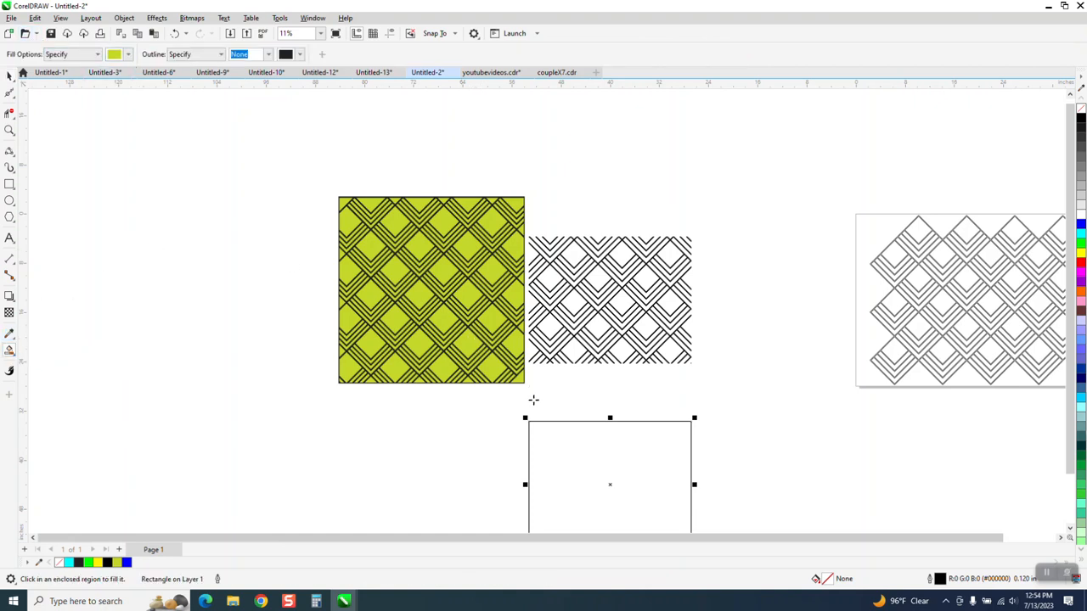
{"action": "left_click", "coordinate": [591, 442]}
{"action": "key", "text": "Up"}
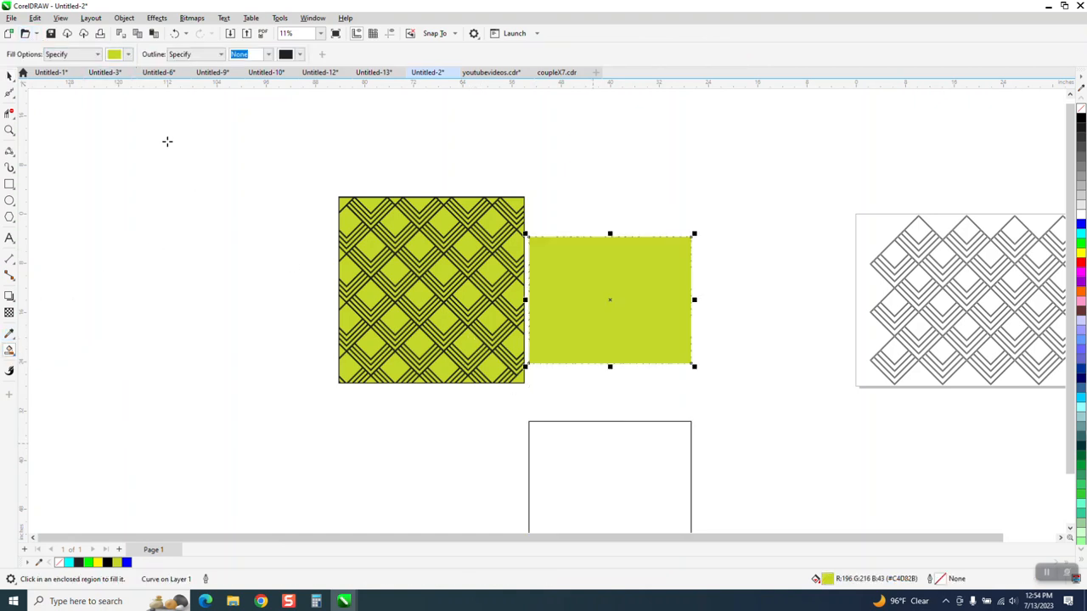
Send the yellow-green shape behind the black diamond pattern.
{"action": "left_click", "coordinate": [124, 18]}
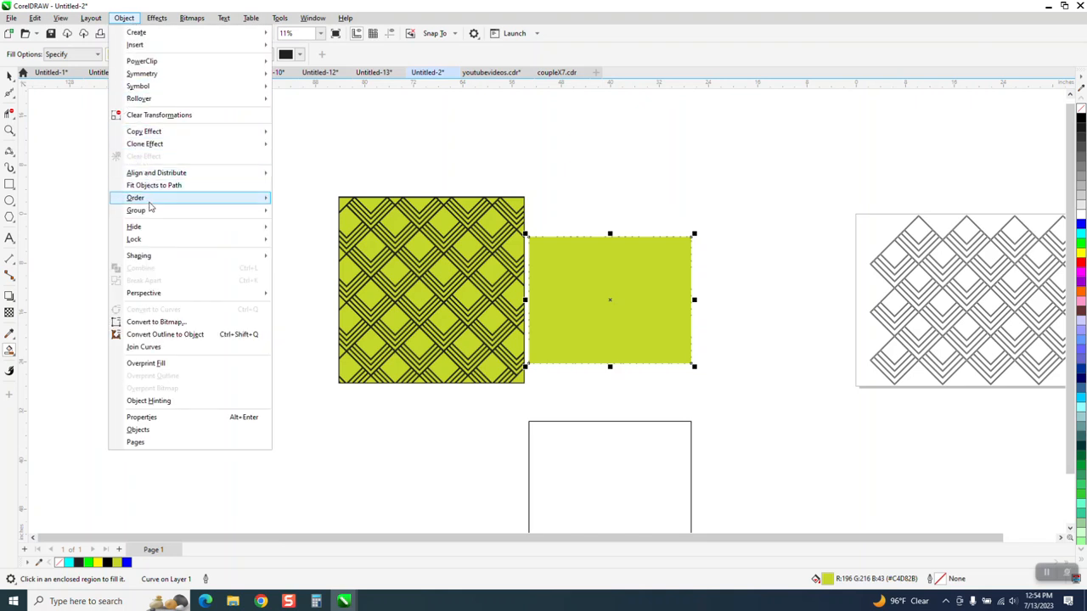
{"action": "mouse_move", "coordinate": [238, 198]}
{"action": "left_click", "coordinate": [295, 212]}
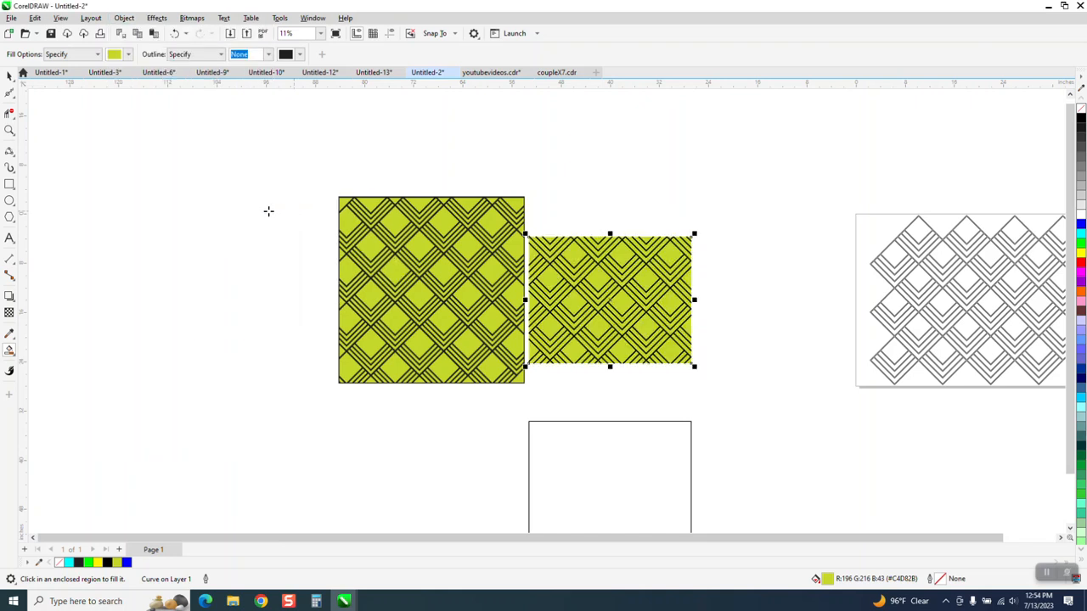
Move the black-outlined rectangle back up 30 inches to frame the yellow-green pattern, and check the result beside the reference.
{"action": "left_click", "coordinate": [10, 76]}
{"action": "left_click", "coordinate": [587, 427]}
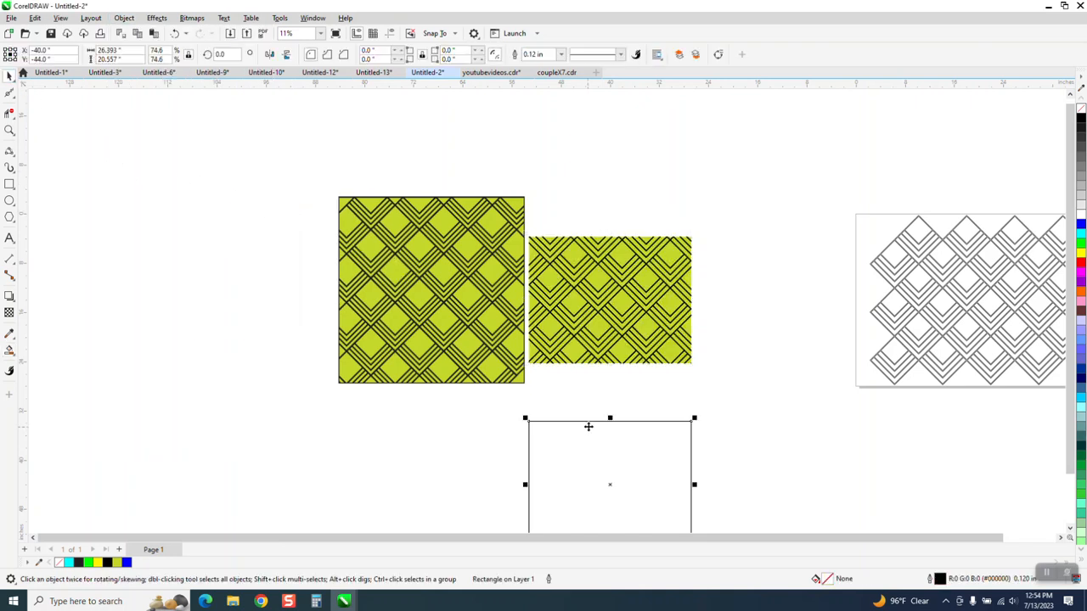
{"action": "key", "text": "Up"}
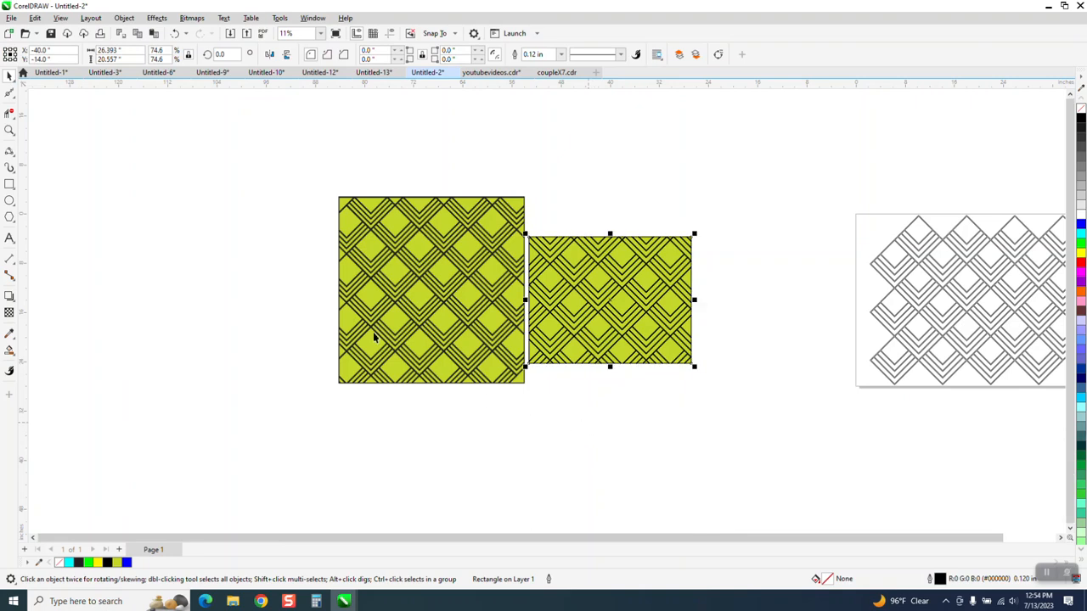
{"action": "left_click", "coordinate": [9, 130]}
{"action": "left_click_drag", "start_coordinate": [510, 236], "coordinate": [751, 445]}
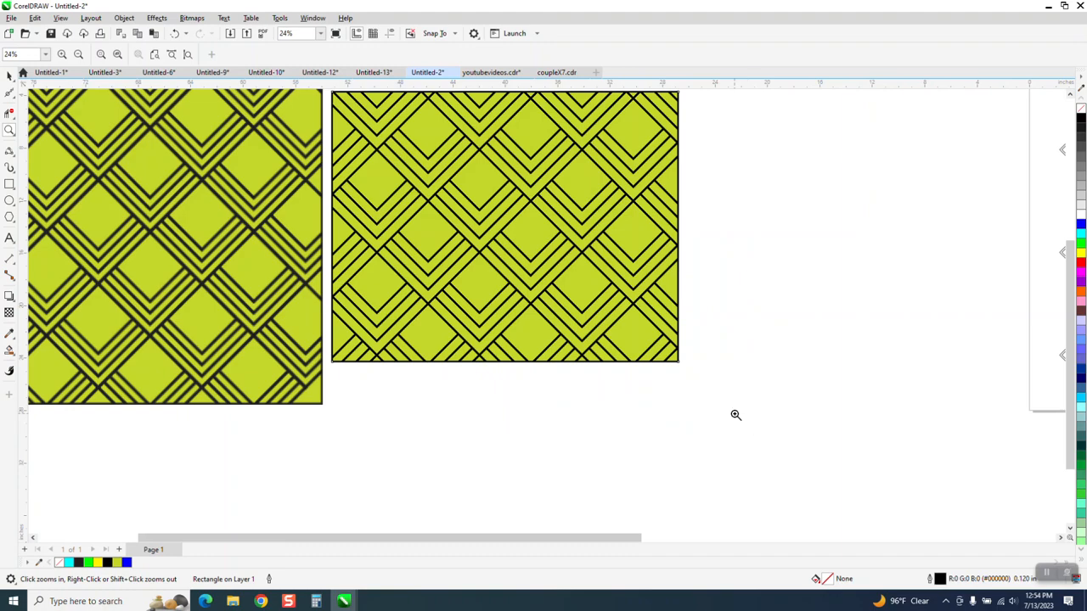
{"action": "scroll", "coordinate": [735, 415], "scroll_direction": "down", "scroll_amount": 4}
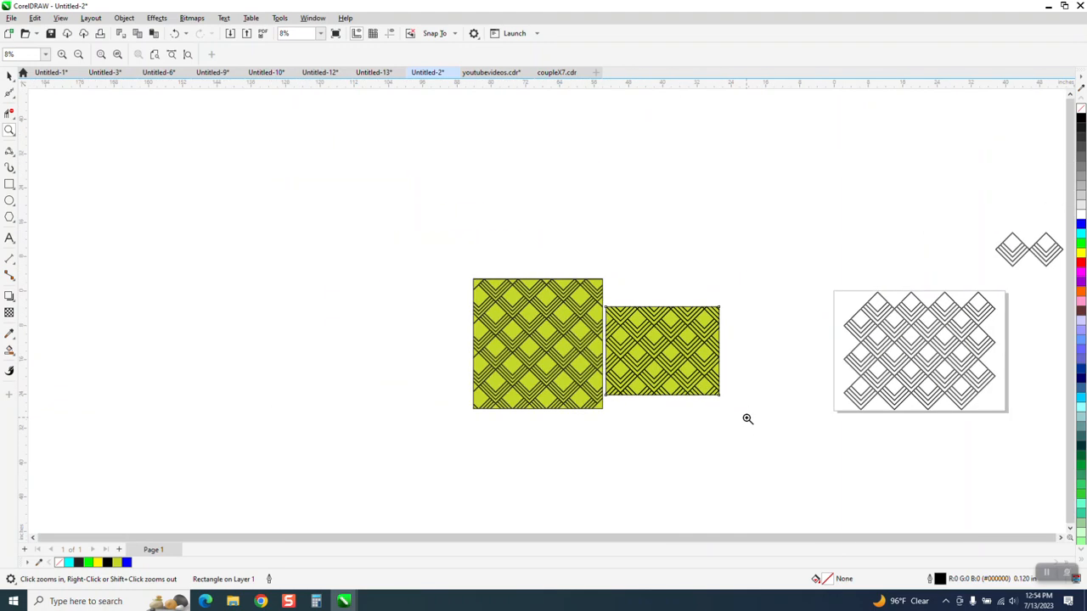